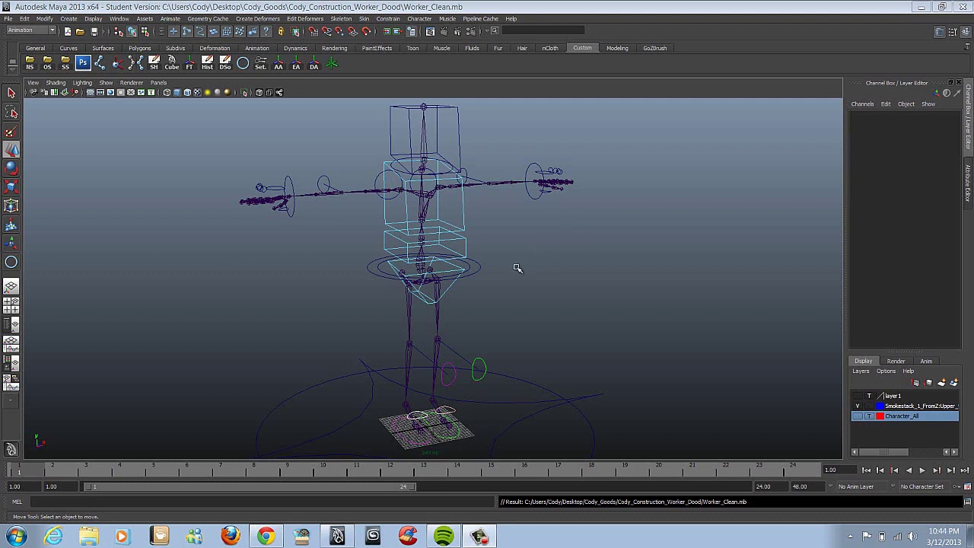
Frame the left arm controls and choose IK as the Control Display of the left hand attributes control
click(532, 197)
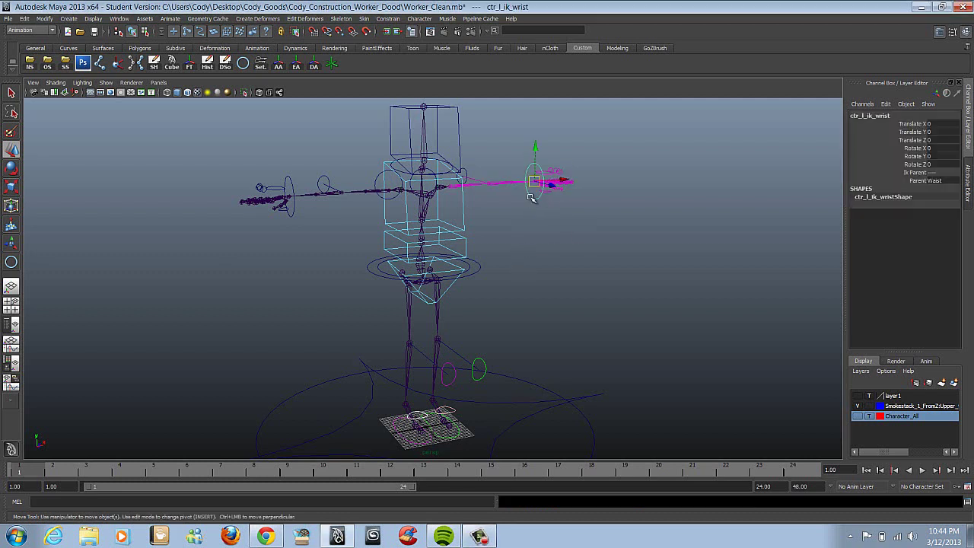
key(f)
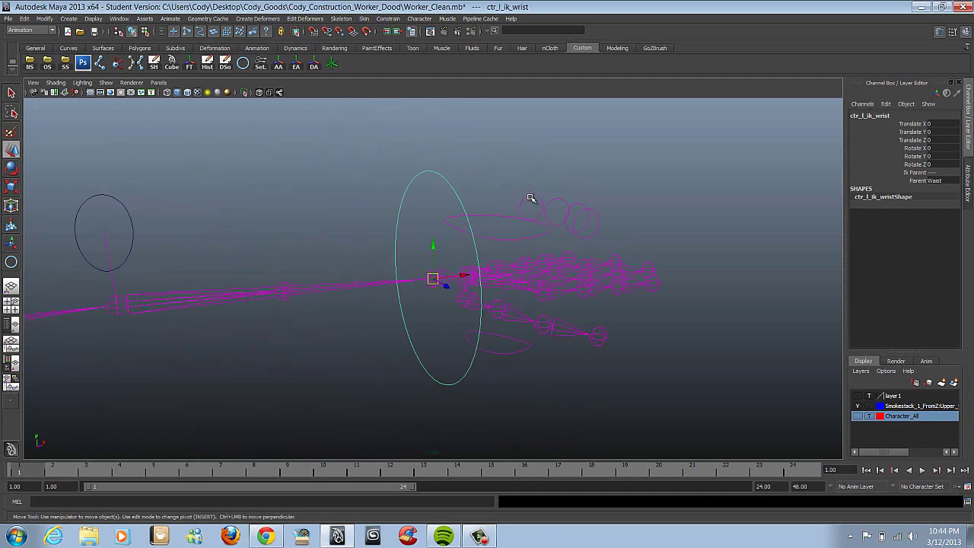
scroll(532, 200, down, 5)
alt+drag(562, 371, 515, 373)
alt+middle_drag(405, 306, 468, 347)
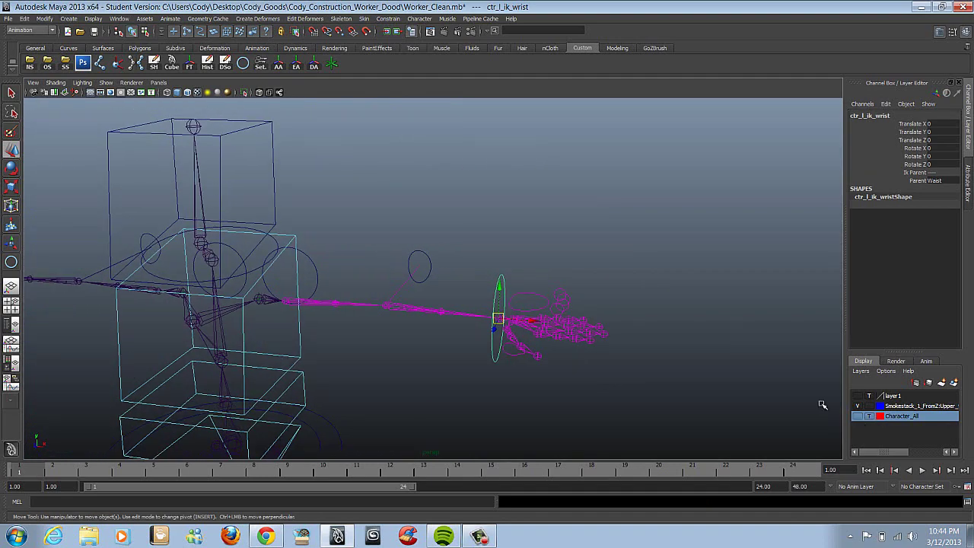
alt+middle_drag(545, 344, 577, 326)
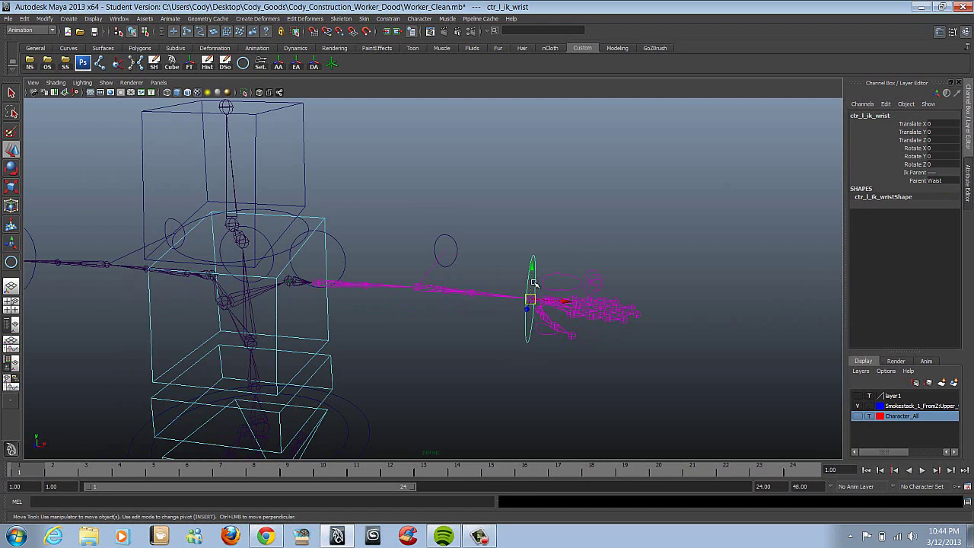
drag(560, 263, 594, 279)
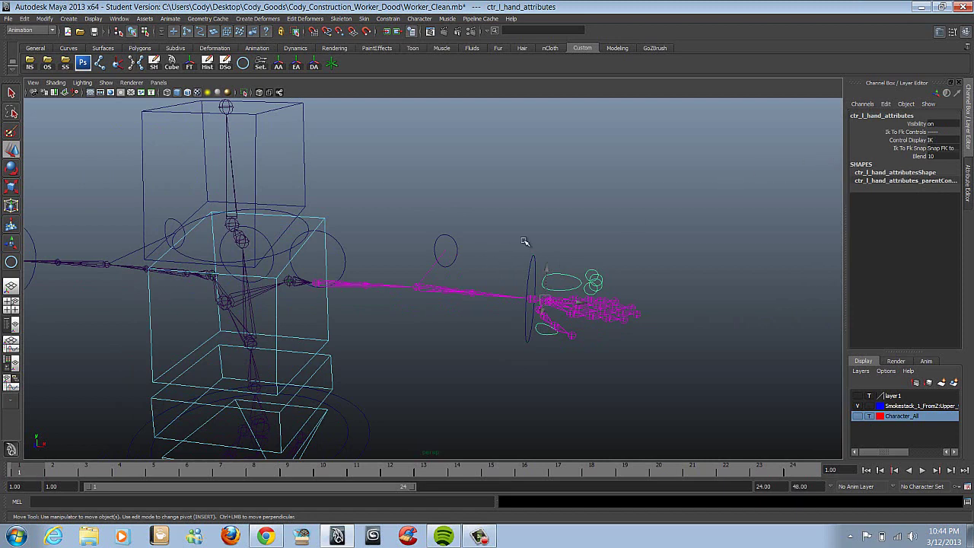
click(938, 141)
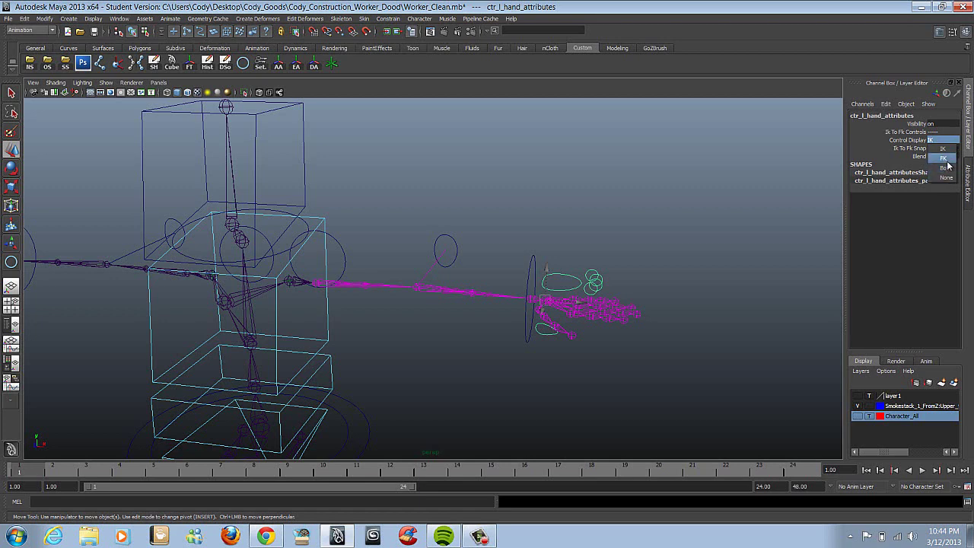
click(948, 150)
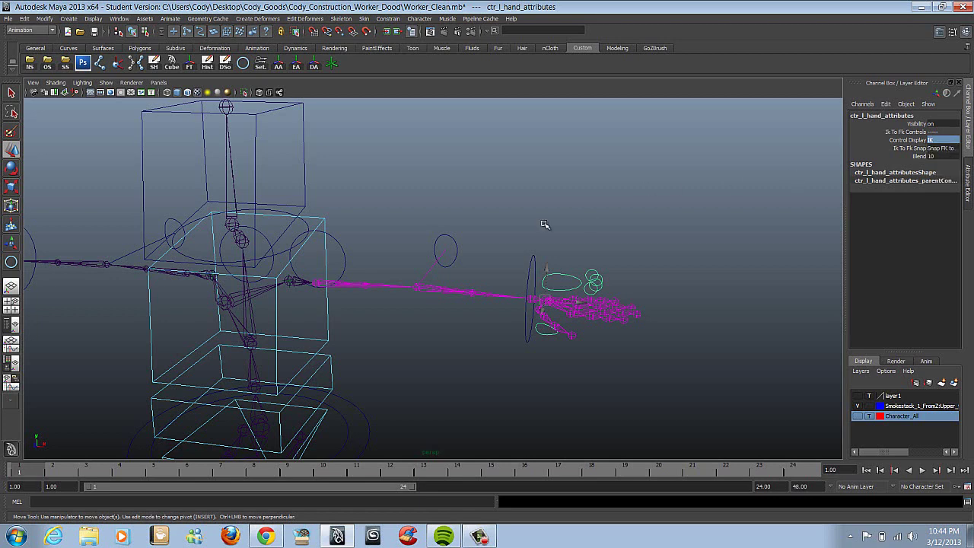
Try moving the left IK wrist control upward to bend the arm, and undo the move
click(530, 280)
drag(537, 302, 554, 158)
key(ctrl+z)
key(ctrl+z)
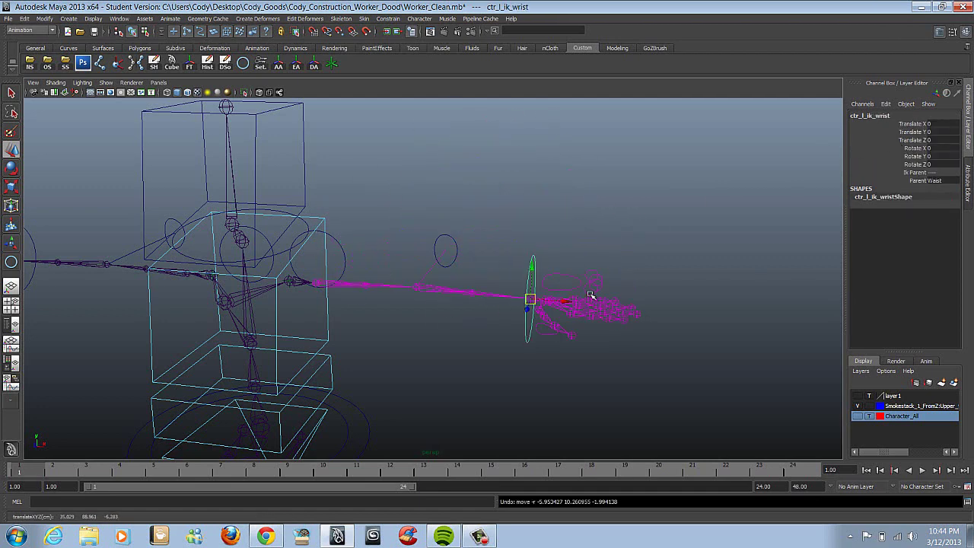
Set the left hand attributes control's Control Display to FK and its Blend to 0
click(566, 277)
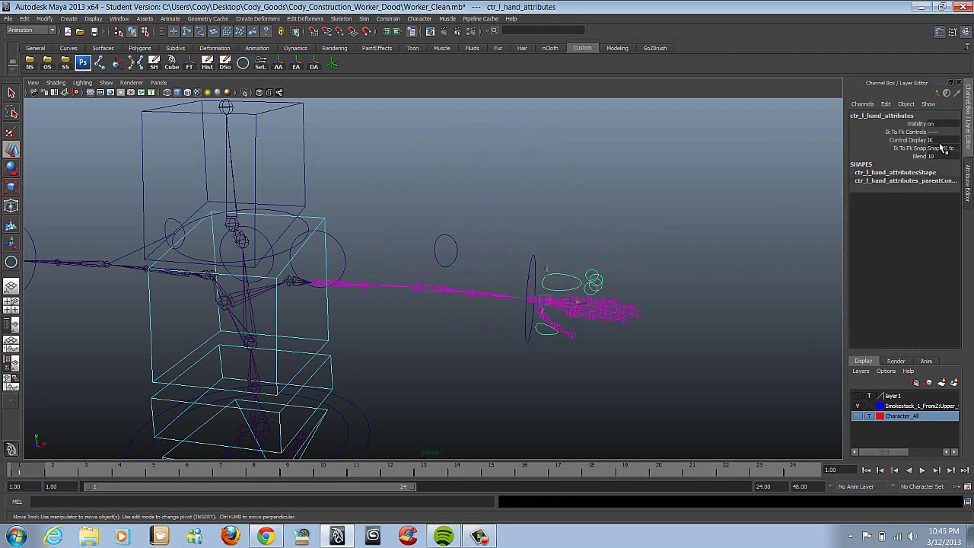
click(942, 141)
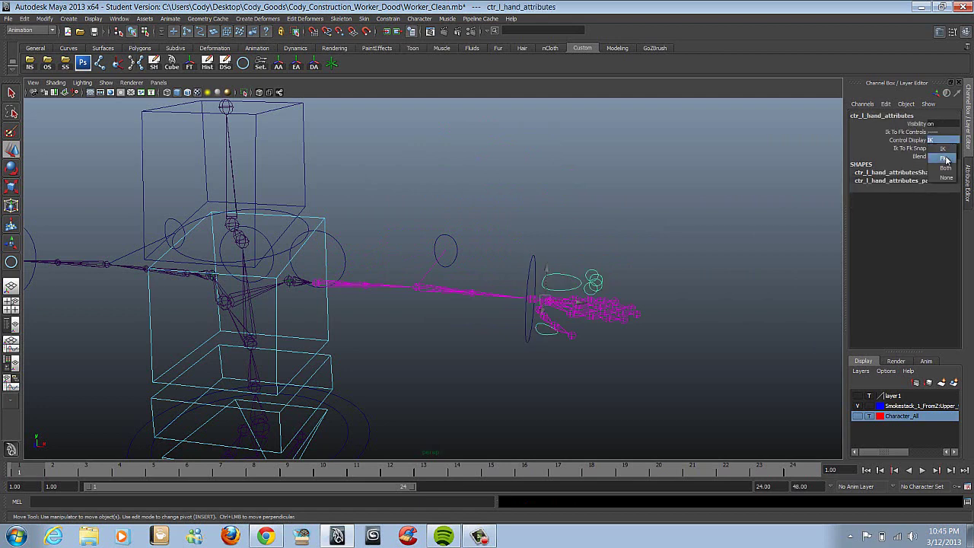
click(946, 158)
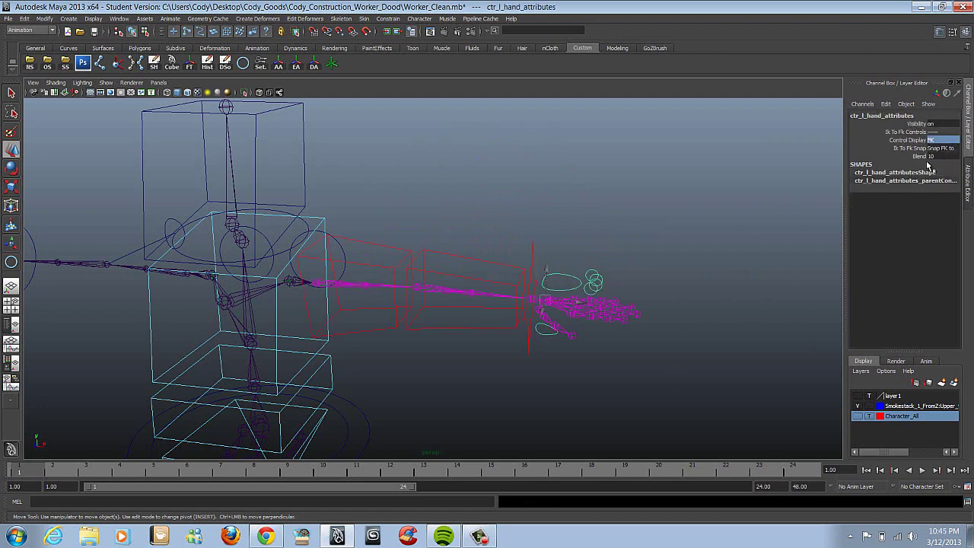
click(924, 157)
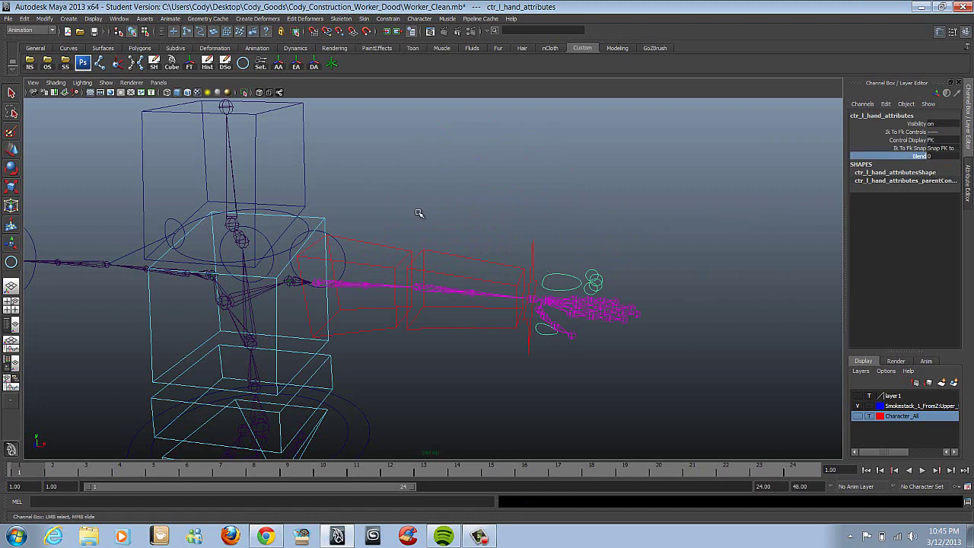
Try rotating the left FK forearm control about its Z axis, and undo the rotation
click(460, 256)
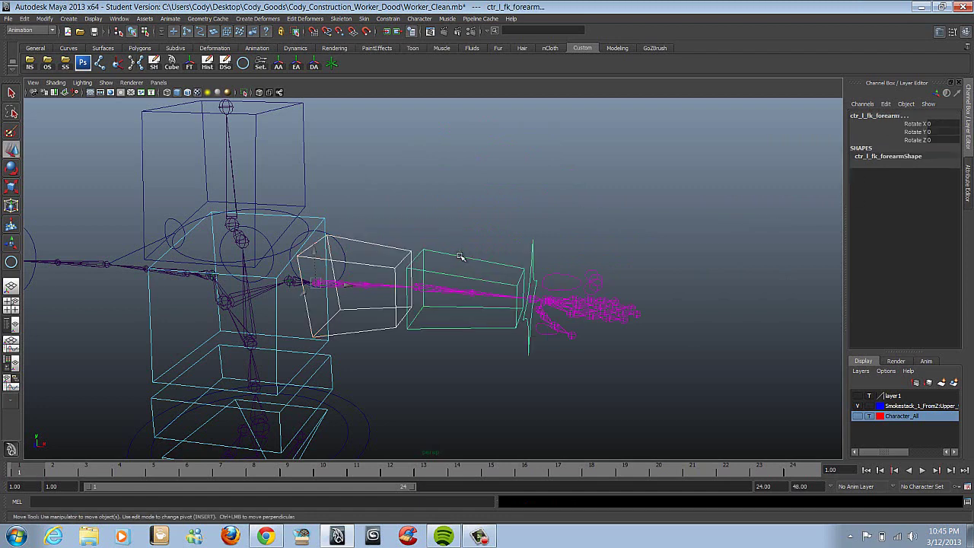
click(12, 167)
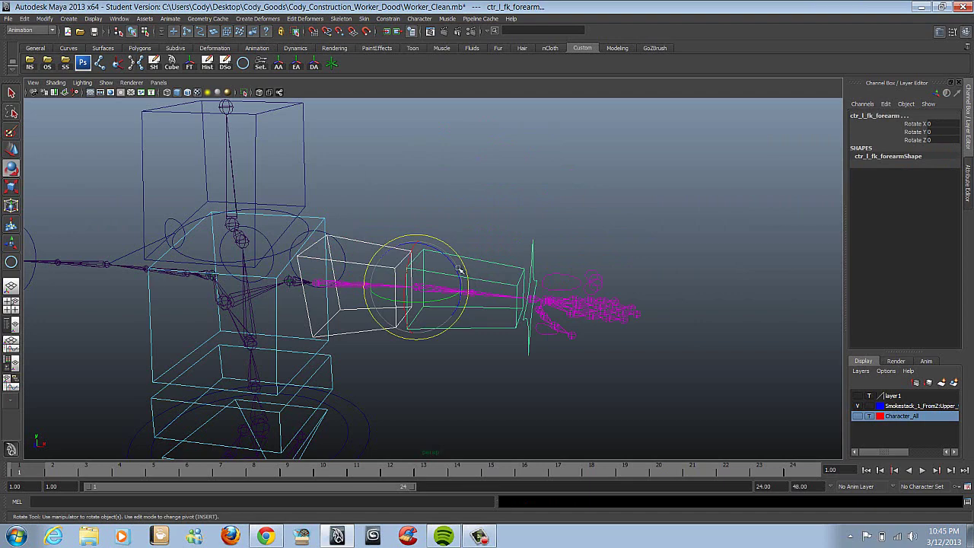
mouse_move(455, 257)
mouse_down()
mouse_move(430, 232)
mouse_move(478, 289)
mouse_move(457, 272)
mouse_move(461, 259)
mouse_up()
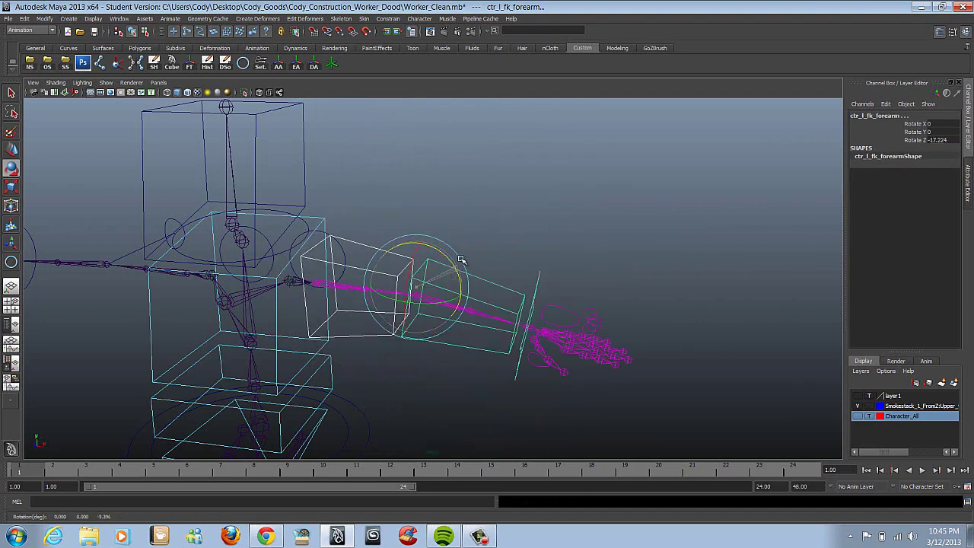
key(ctrl+z)
key(ctrl+z)
key(ctrl+z)
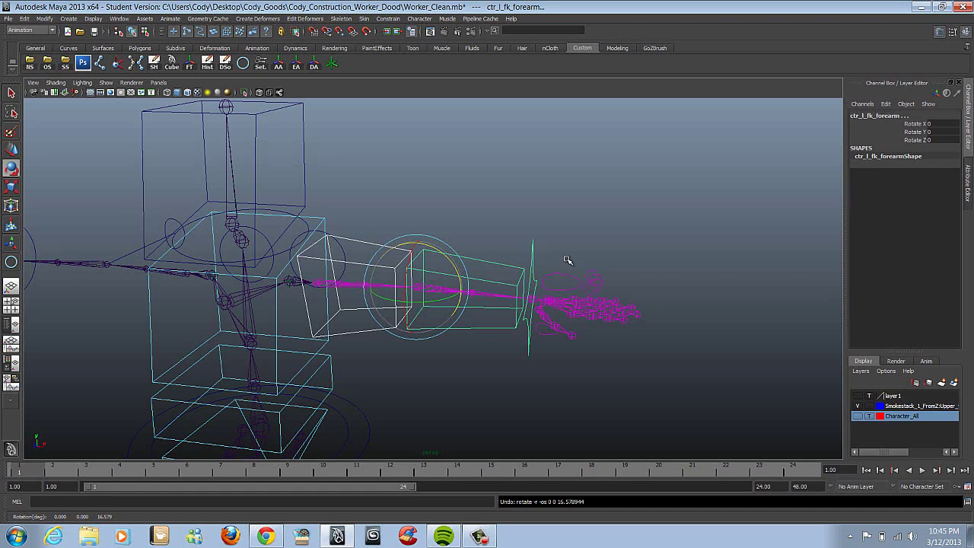
Set the left hand attributes control's Control Display to None
click(573, 283)
click(941, 140)
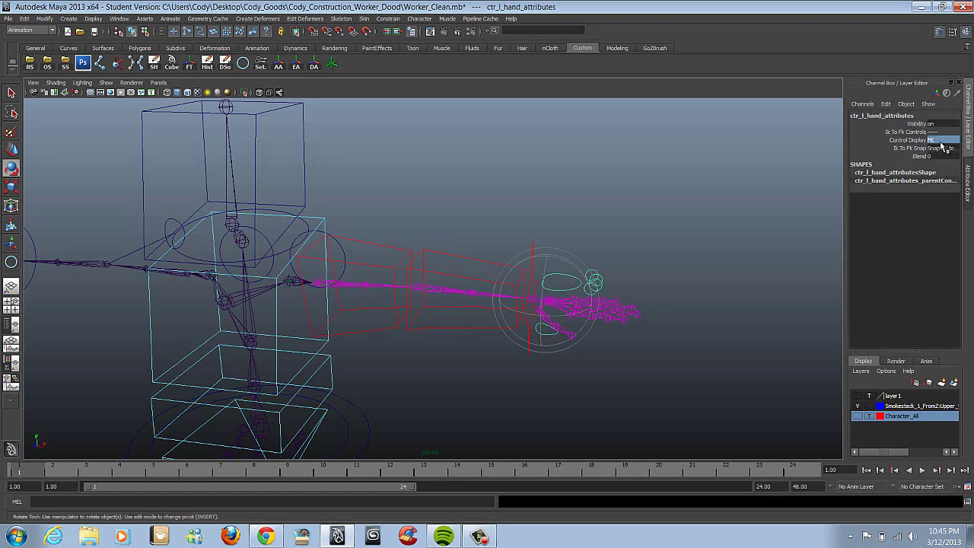
click(948, 173)
click(941, 141)
click(952, 180)
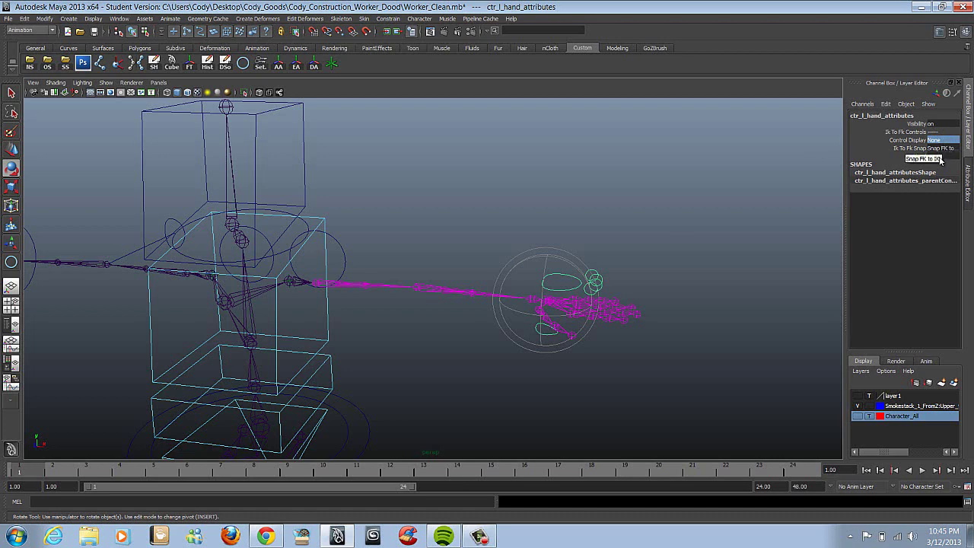
Set the left hand's Blend to 10 and its Control Display to IK
double_click(944, 156)
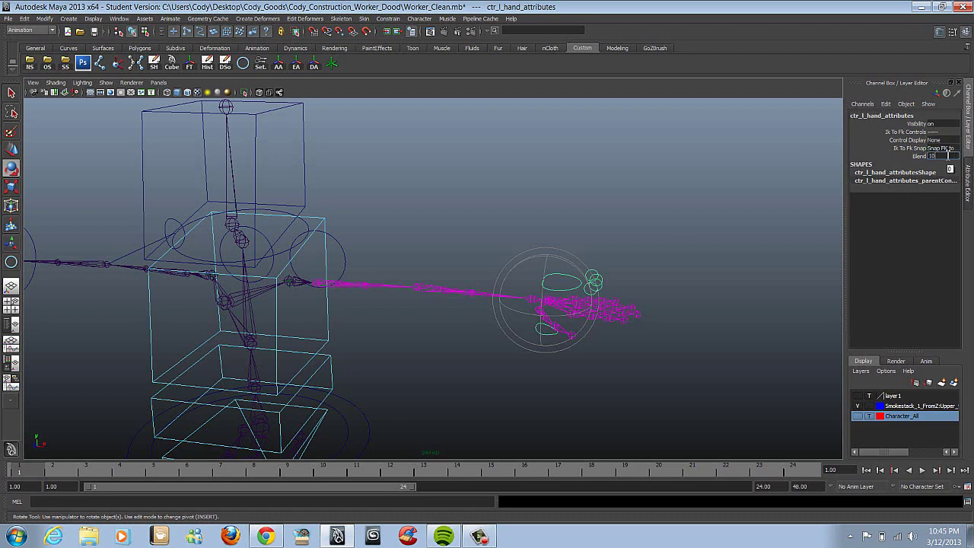
text(10)
key(Return)
click(941, 142)
click(944, 151)
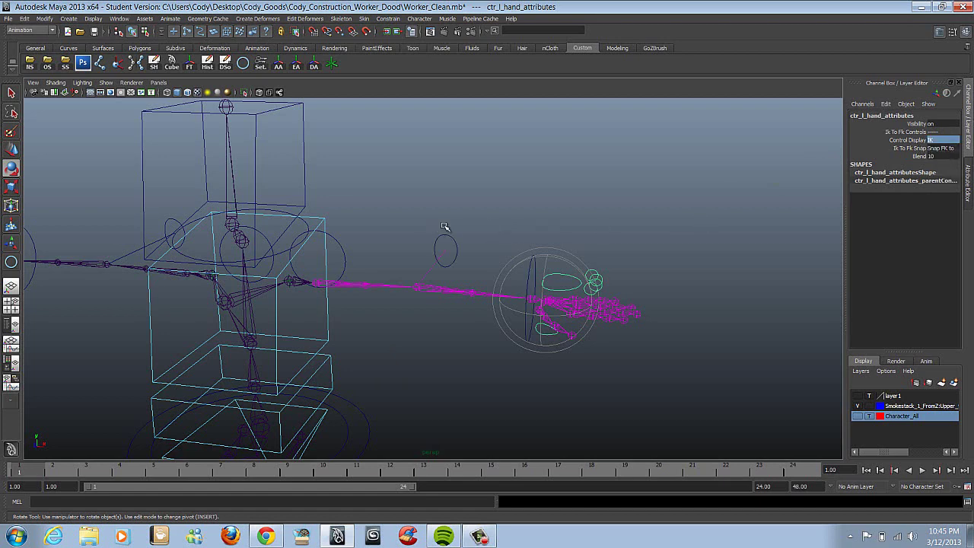
Try moving the left arm's IK pole vector control up and outward, and undo the move
click(460, 242)
click(11, 149)
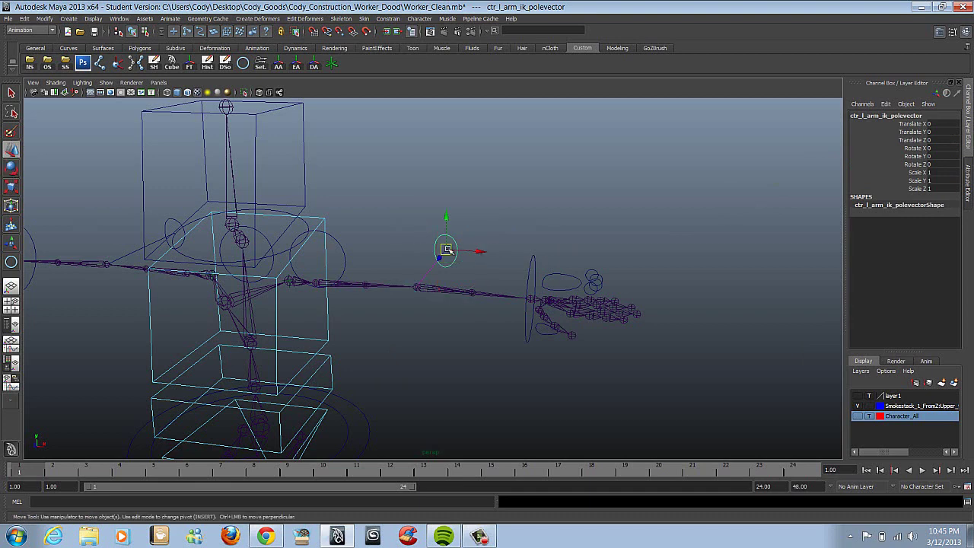
drag(446, 250, 581, 164)
key(ctrl+z)
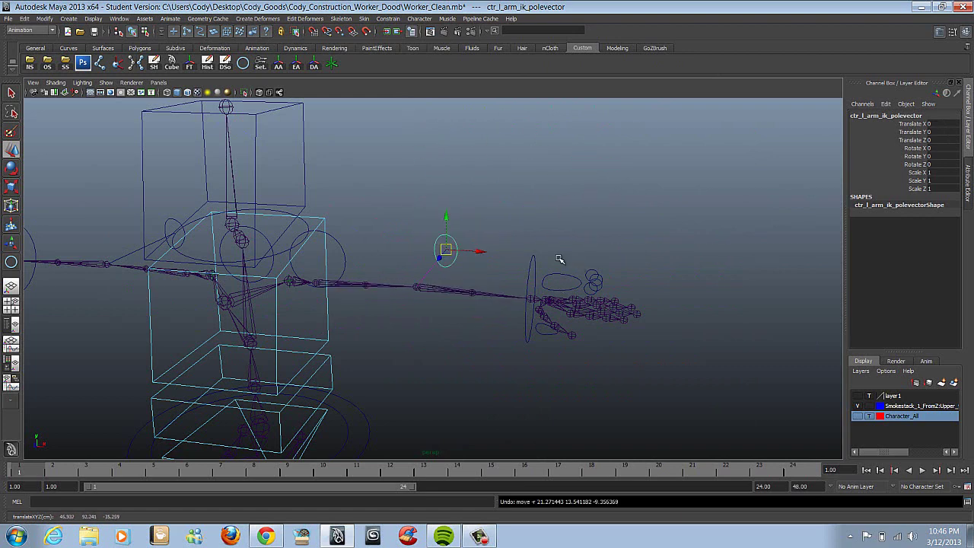
Examine the attributes of the left hand attributes control and of the left IK wrist control, including its Parent setting
click(569, 280)
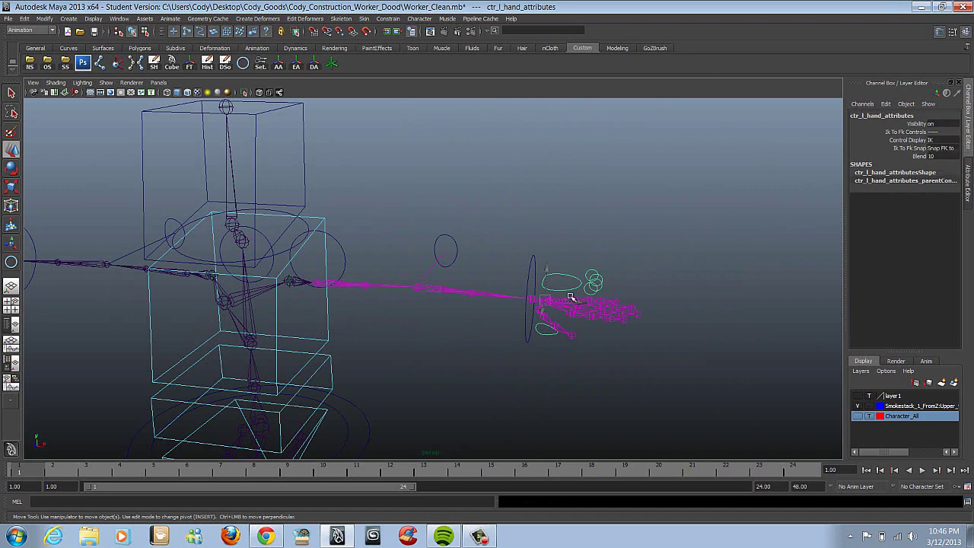
click(532, 261)
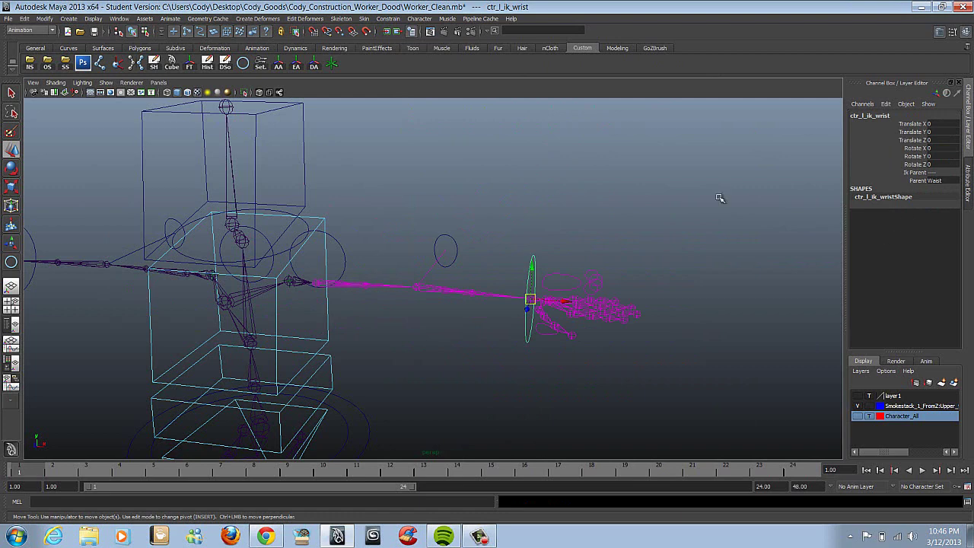
alt+drag(446, 239, 445, 237)
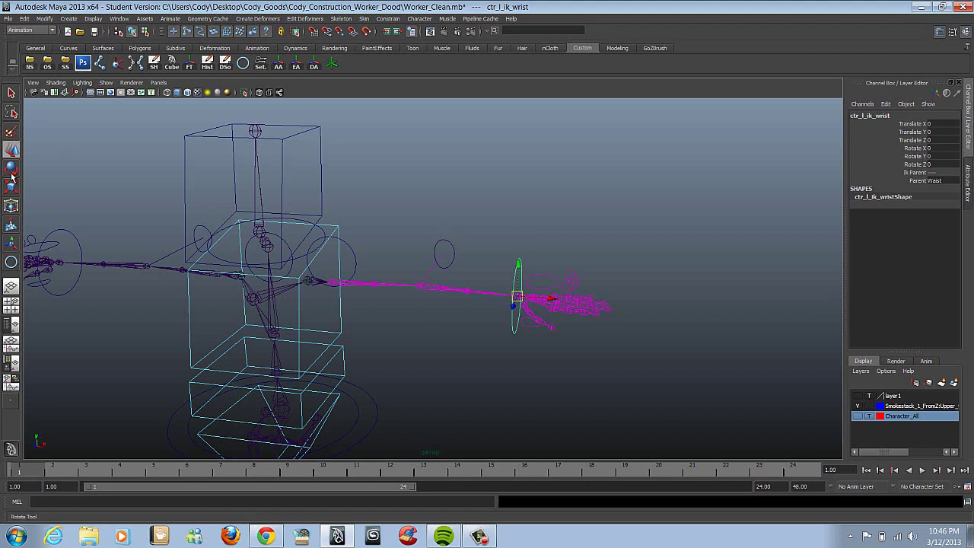
alt+drag(398, 294, 361, 307)
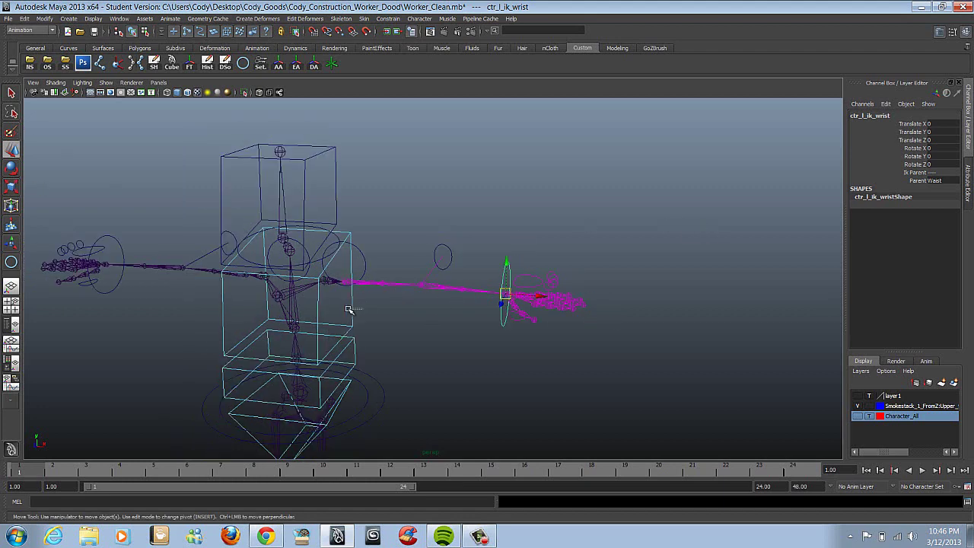
Try rotating the chest control to test how the left arm follows, and undo the rotations
click(351, 310)
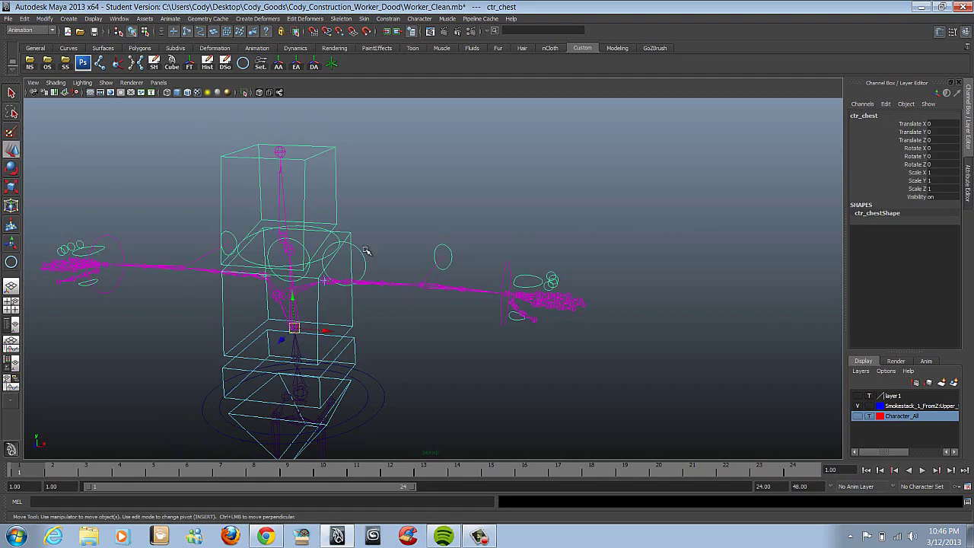
click(11, 167)
drag(330, 307, 307, 299)
key(z)
key(z)
key(z)
key(z)
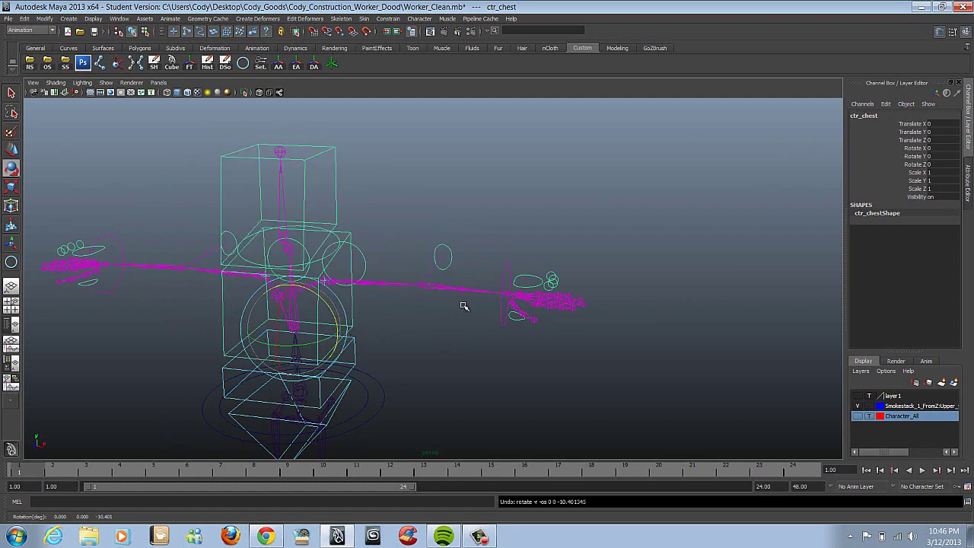
Set the Parent attribute of the left IK wrist control to Chest
click(518, 273)
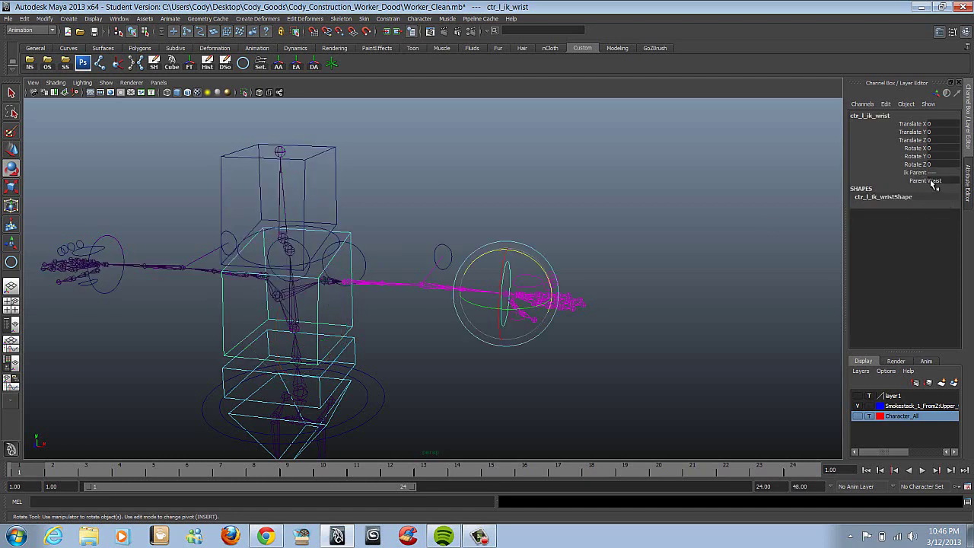
click(932, 182)
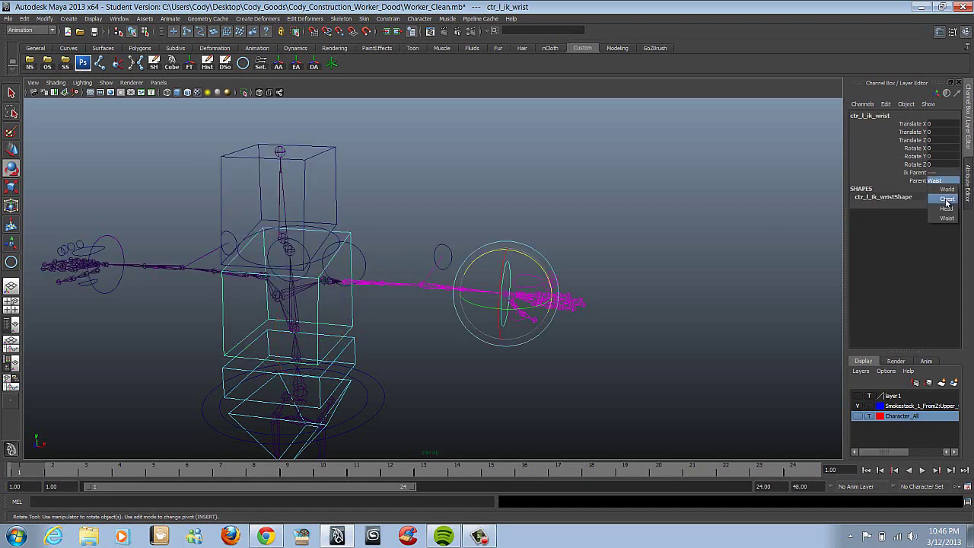
click(946, 200)
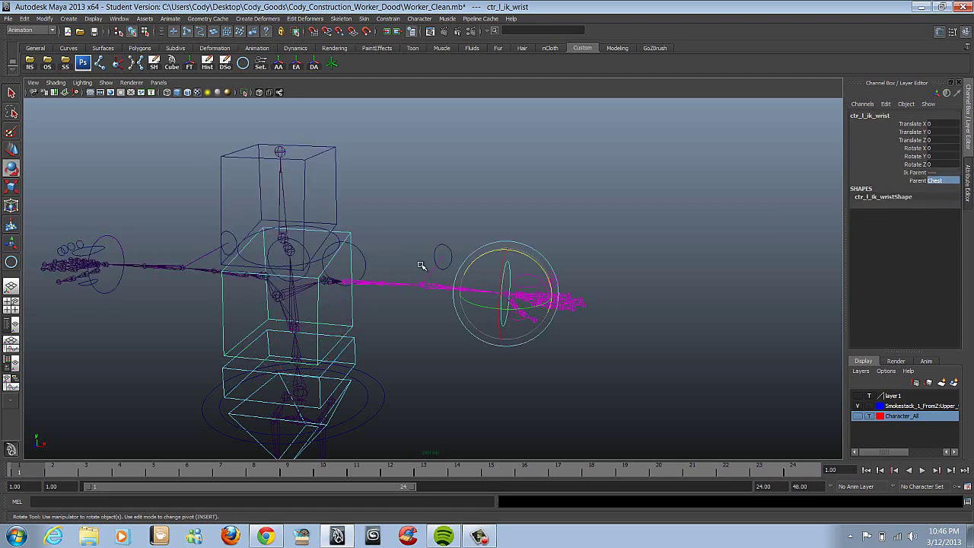
Try rotating the chest control about -65 degrees around Y, and undo the rotation
click(332, 317)
drag(311, 344, 269, 358)
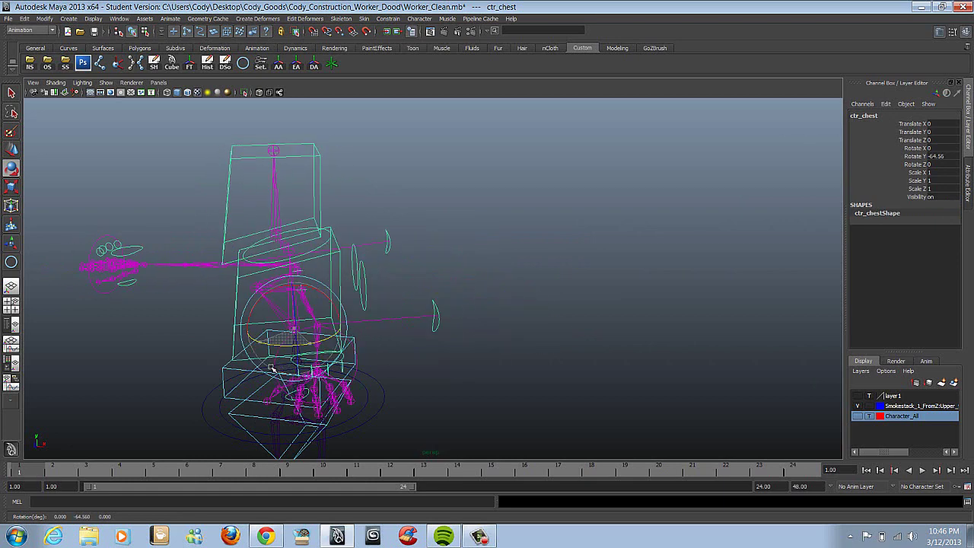
key(ctrl+z)
Pose the left IK wrist control beside the head, translated about -28.9, 16.9, 1.1 and rotated about -164, 1.4, 105.4
click(522, 279)
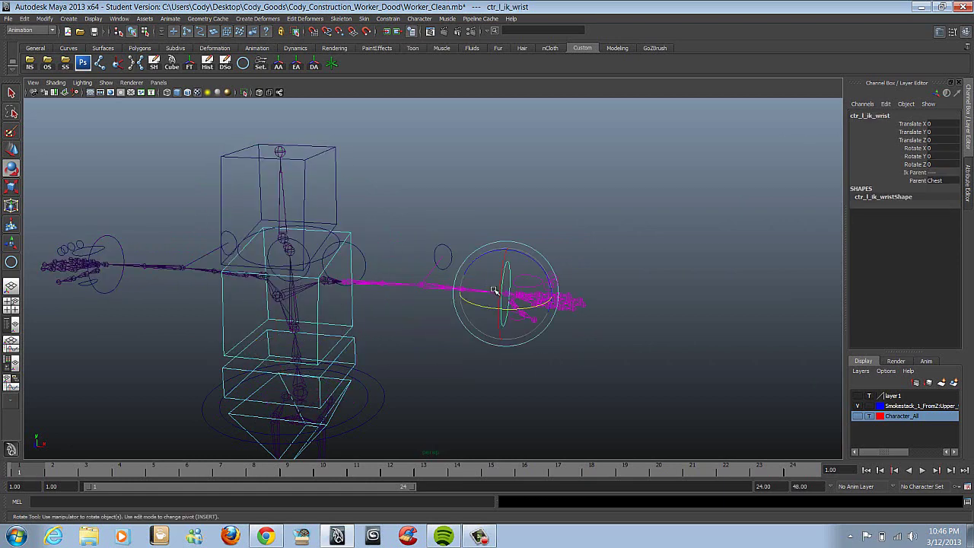
drag(498, 284, 314, 208)
click(12, 149)
key(e)
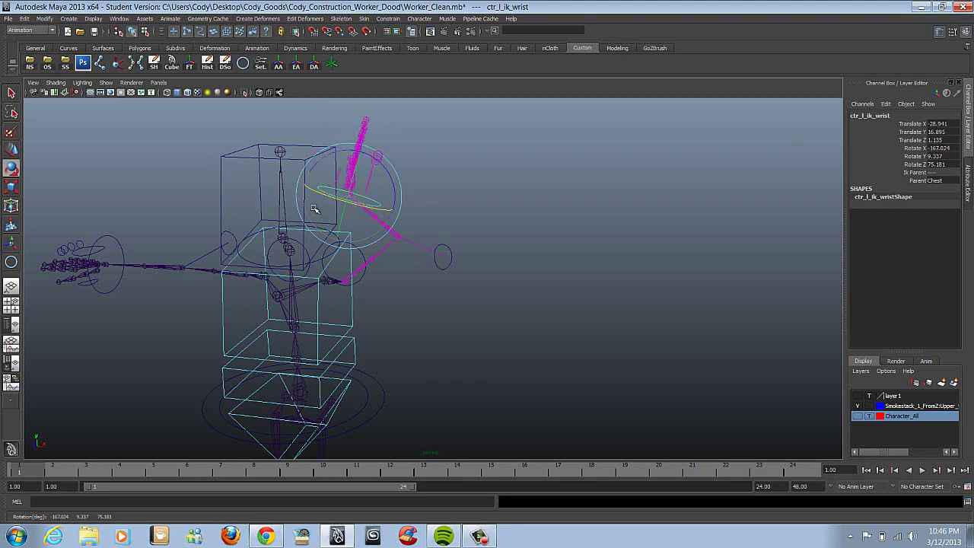
drag(393, 184, 373, 174)
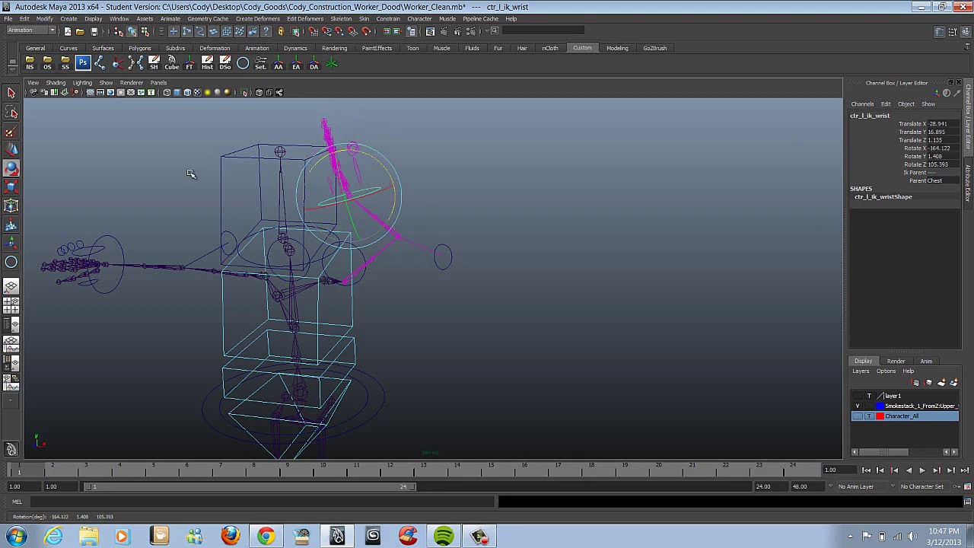
Set the Parent attribute of the left IK wrist control to Head
click(11, 150)
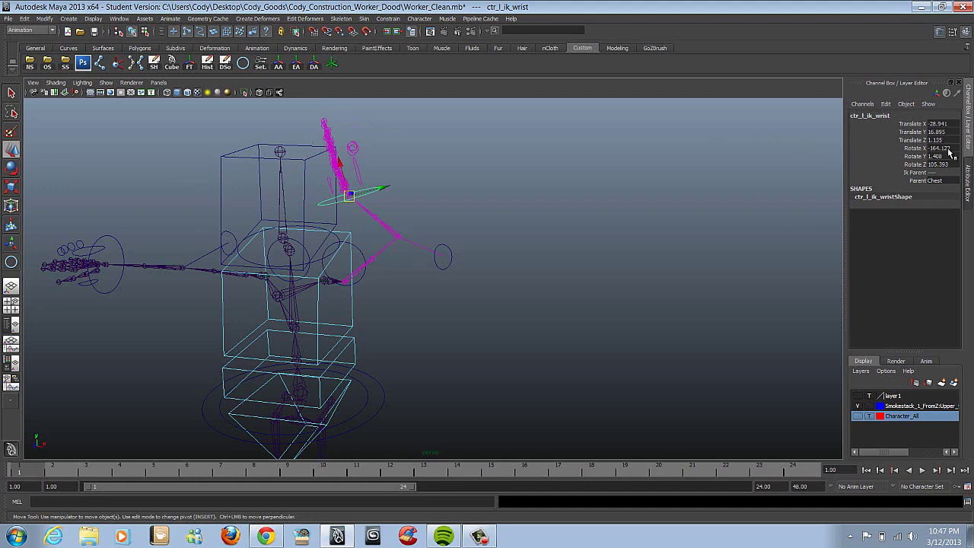
click(933, 182)
click(935, 183)
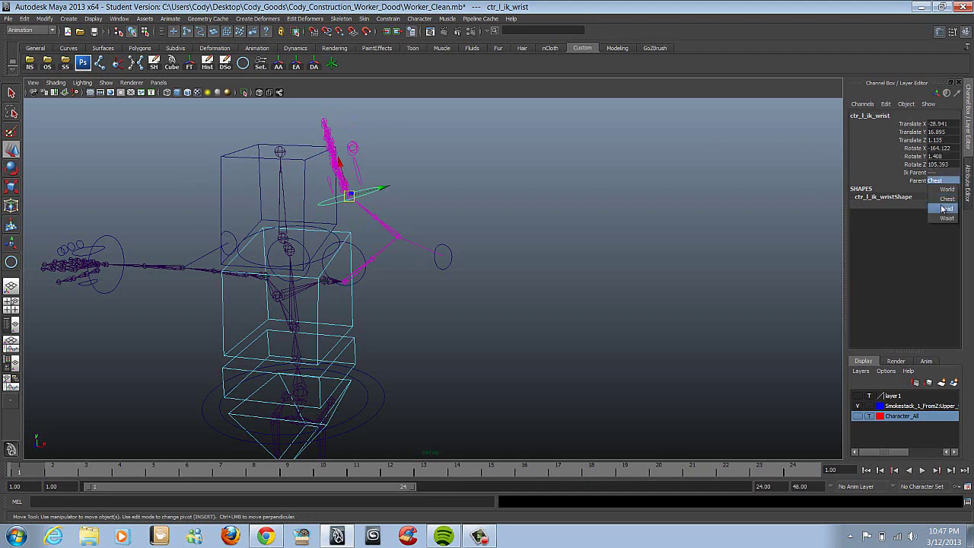
click(944, 208)
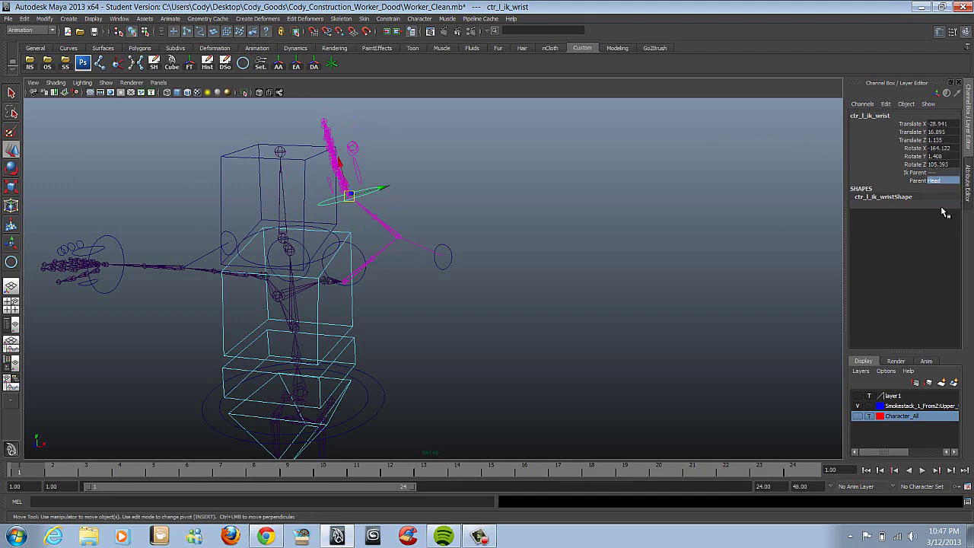
Try rotating the head control about 30 degrees around Z, and undo the rotation
drag(197, 186, 238, 196)
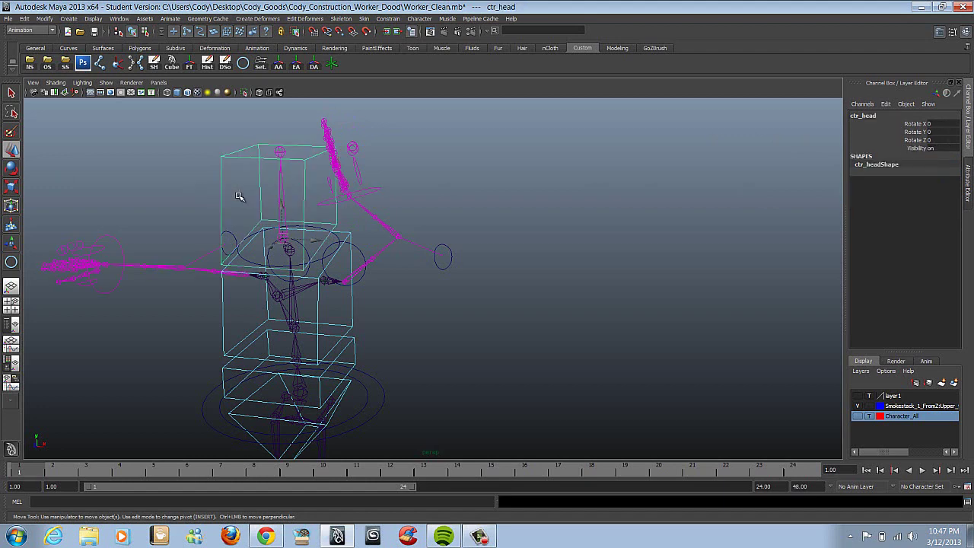
key(e)
drag(319, 218, 338, 229)
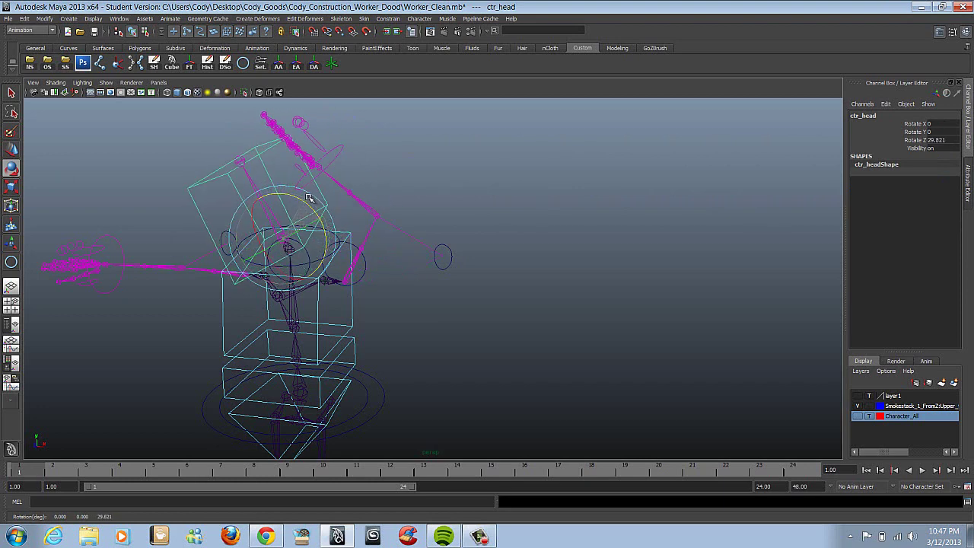
key(ctrl+z)
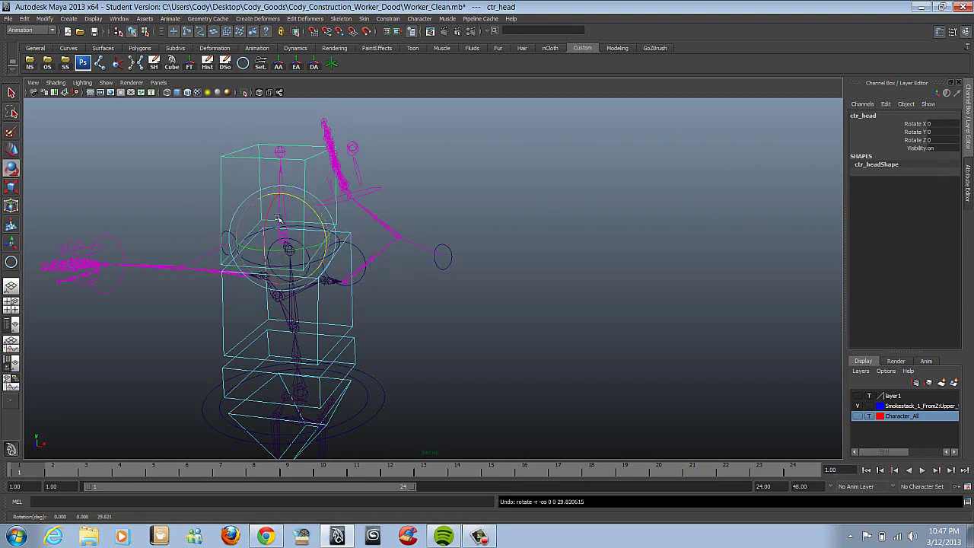
Reset all translation and rotation values of the left IK wrist control to 0
click(370, 195)
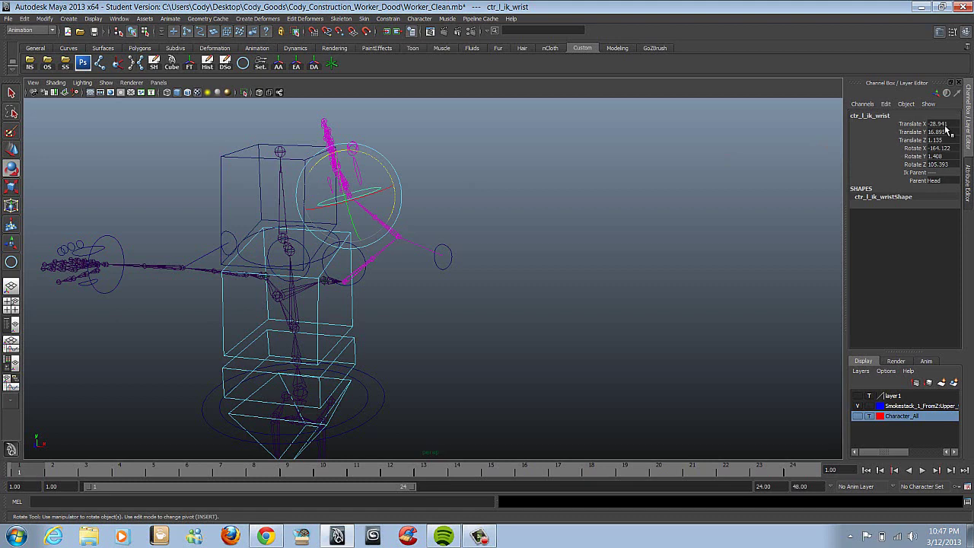
drag(945, 125, 944, 164)
text(0)
key(Return)
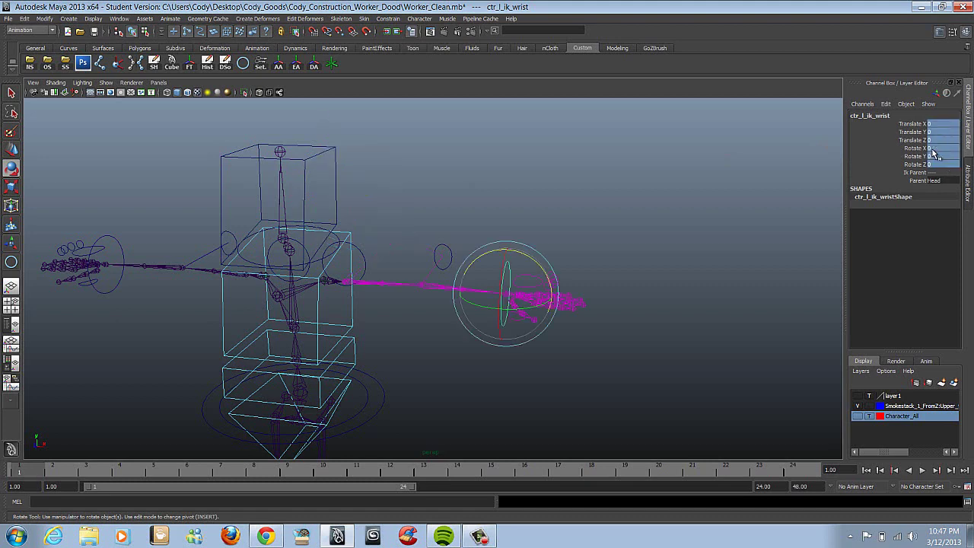
Set the Parent attribute of the left IK wrist control to Waist
key(w)
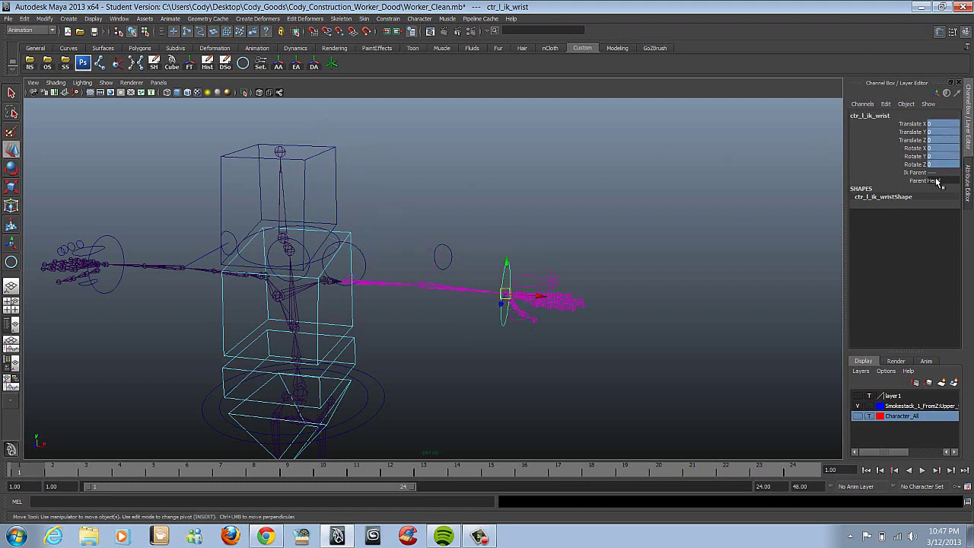
click(943, 181)
click(944, 215)
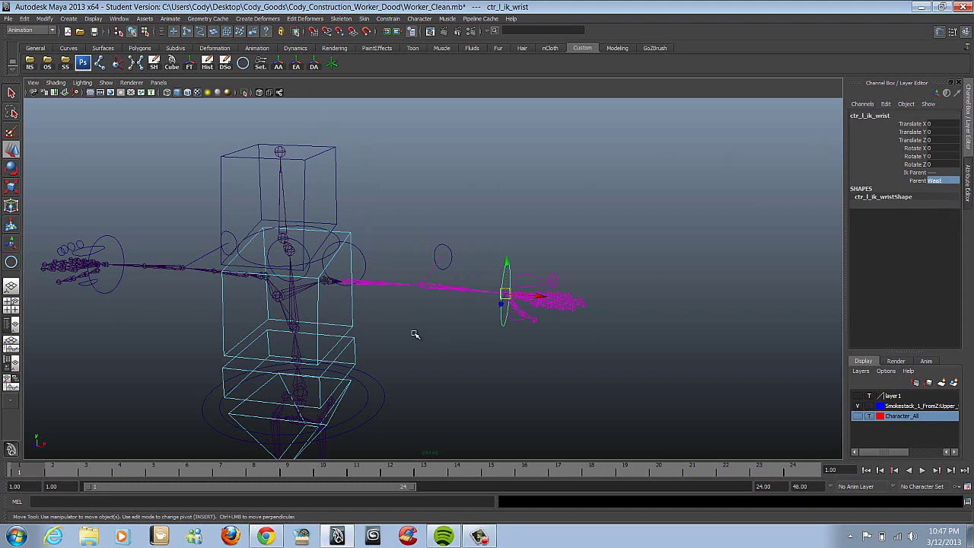
Pose the left IK wrist control beside the hip, translated about -26.8, -20.1, 12.8 and rotated about -83.7 degrees around Z
alt+middle_drag(476, 338, 573, 233)
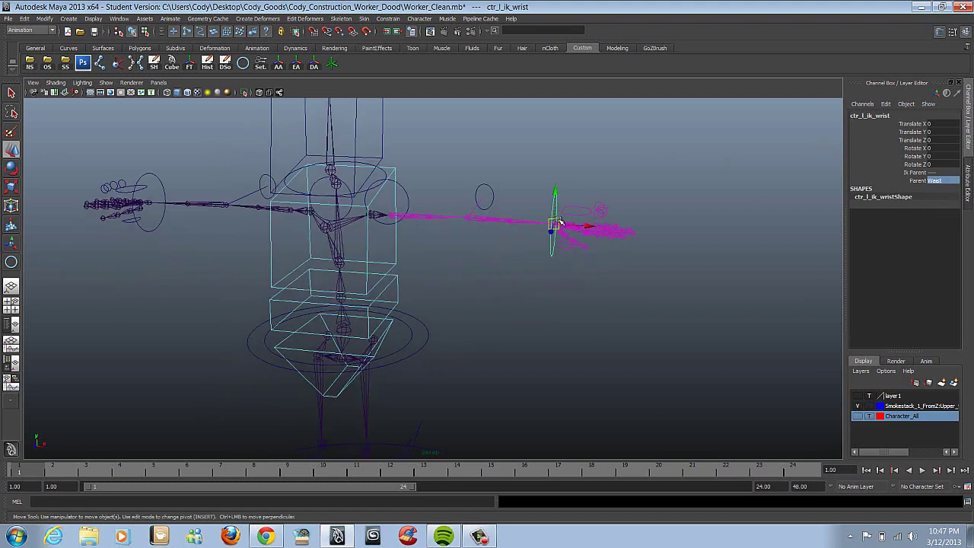
drag(557, 223, 442, 445)
key(e)
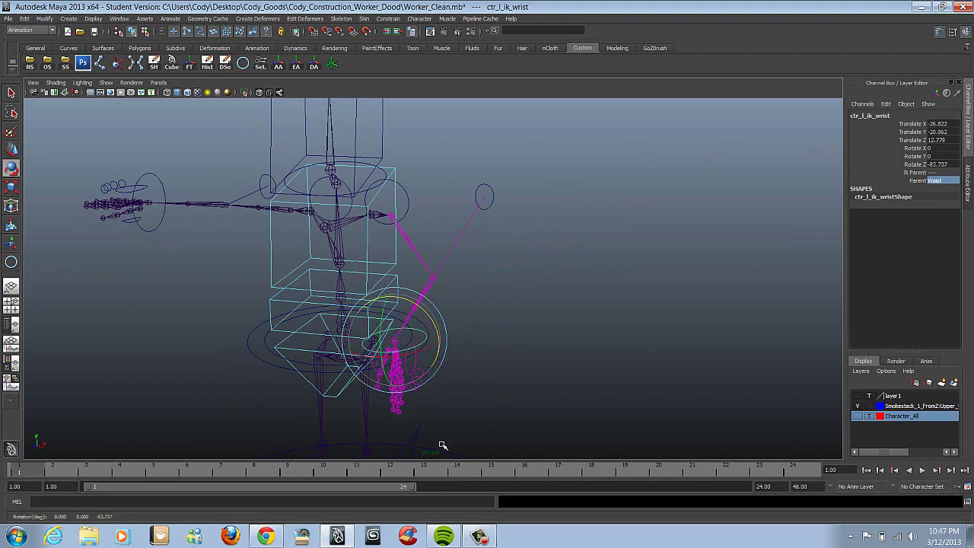
Try rotating the waist control about -4.5 degrees around Z, and undo back to the left IK wrist selection
click(314, 385)
click(420, 329)
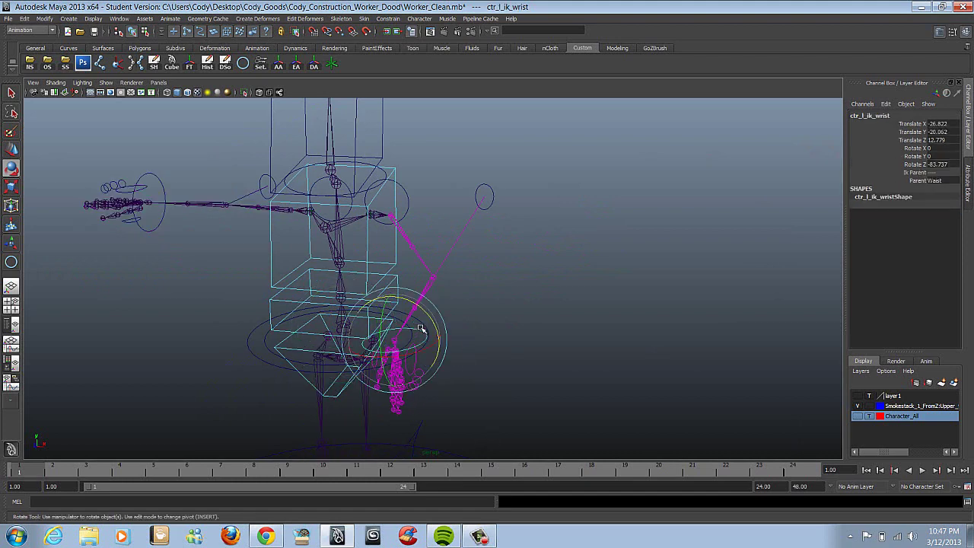
click(308, 385)
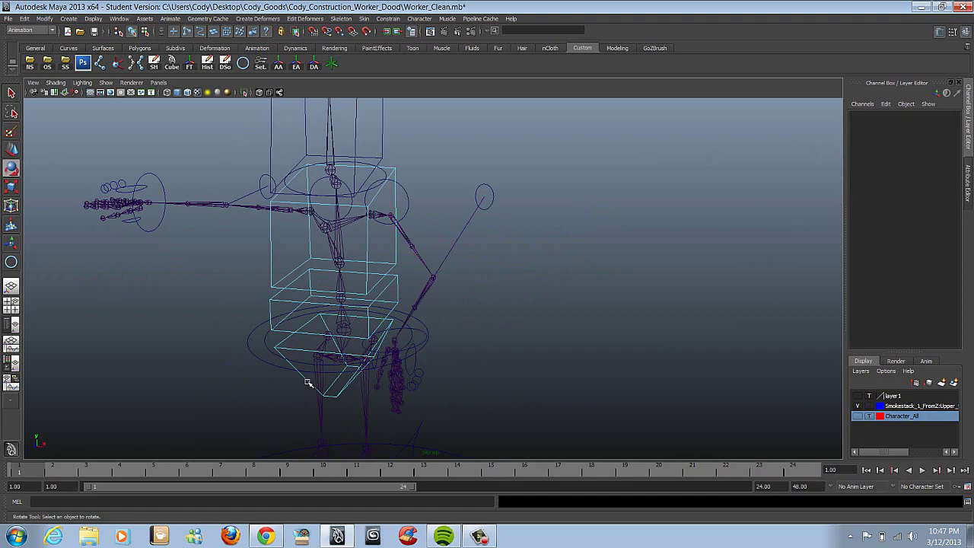
click(359, 373)
drag(379, 311, 440, 343)
key(ctrl+z)
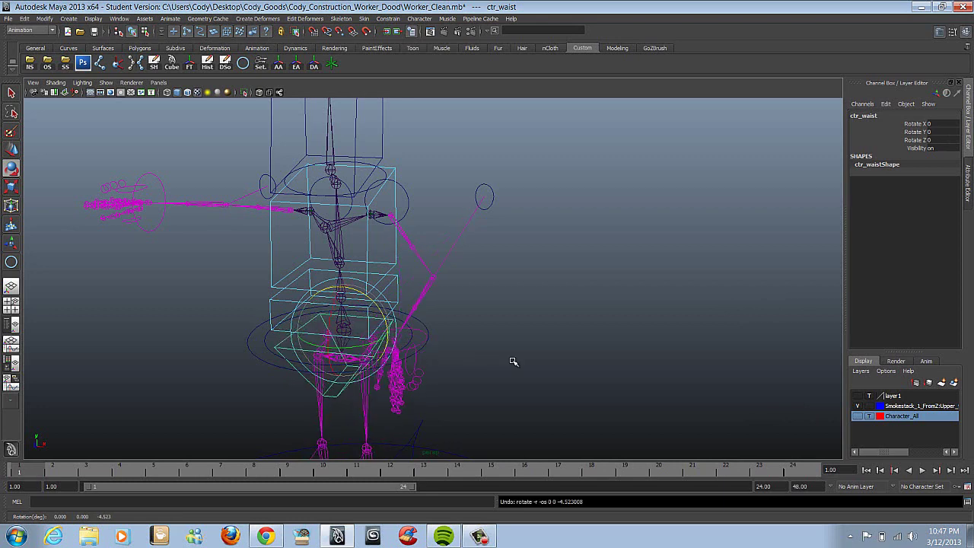
key(ctrl+z)
key(ctrl+z)
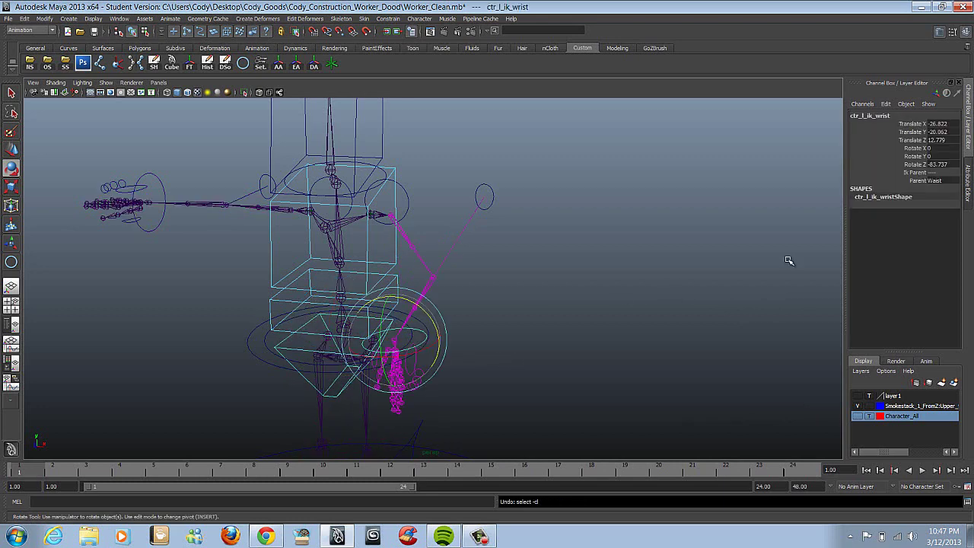
Return the left IK wrist control from the hip pose by setting its translation and rotation values to 0
drag(951, 127, 948, 164)
text(0)
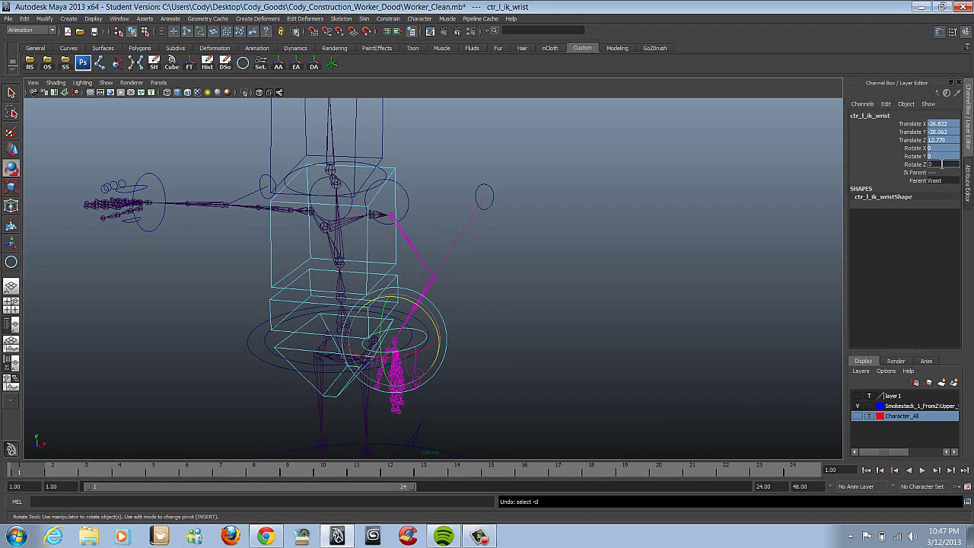
key(Return)
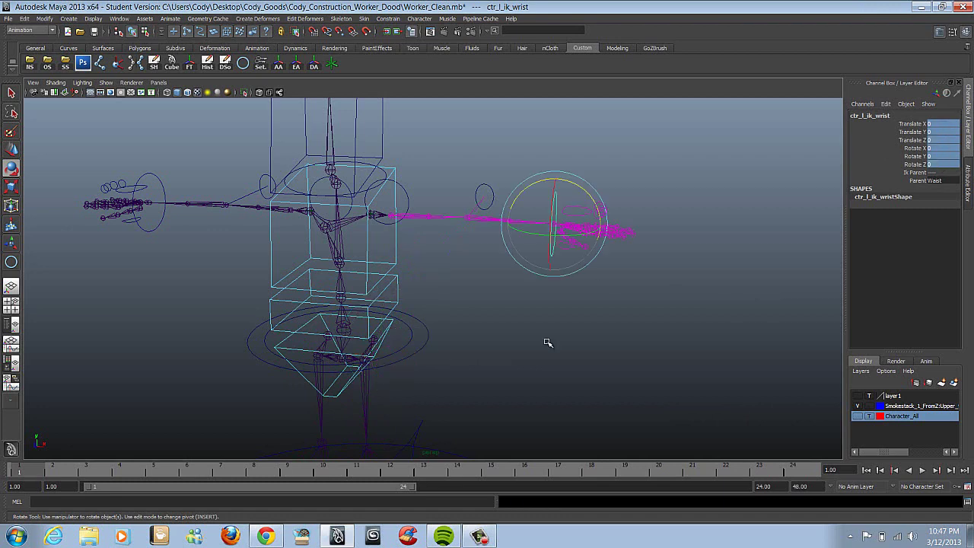
Set Control Display on the left hand attributes control to Both
click(549, 343)
alt+drag(587, 342, 581, 348)
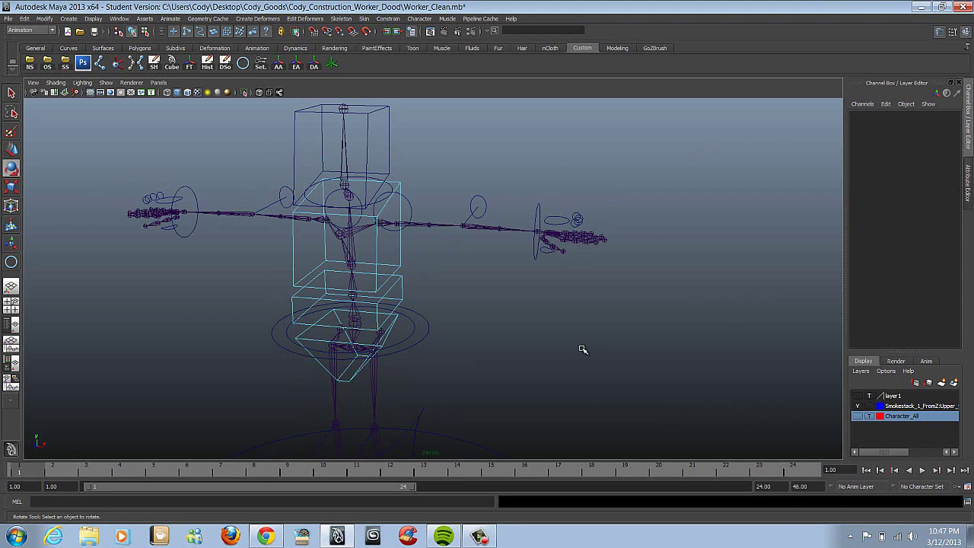
click(559, 220)
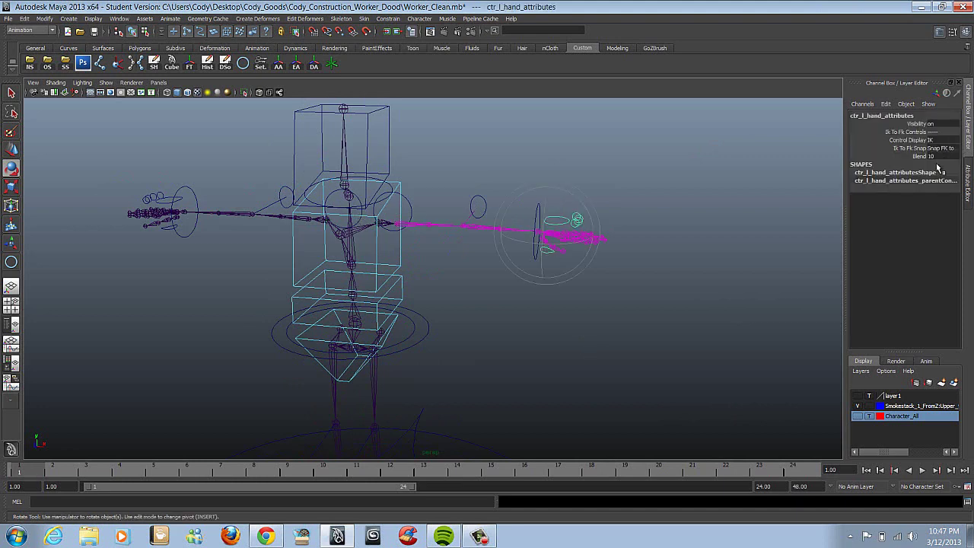
click(934, 141)
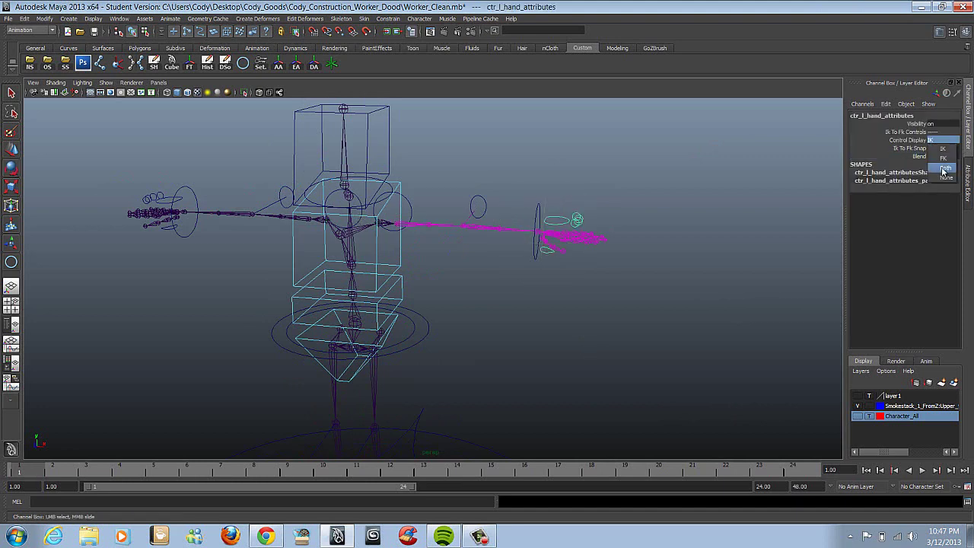
click(943, 171)
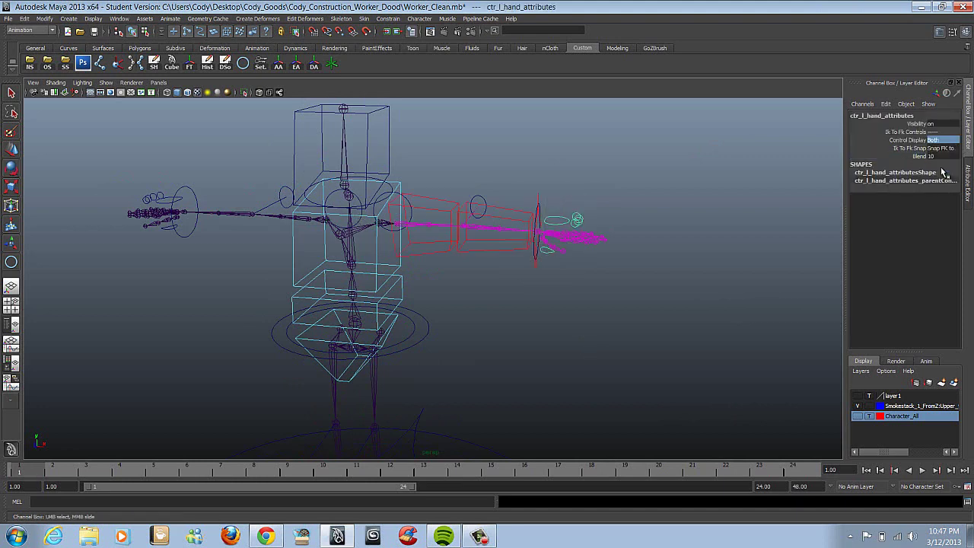
Rotate the left FK upper arm control about 44 degrees around Z and deselect it
click(617, 305)
click(455, 212)
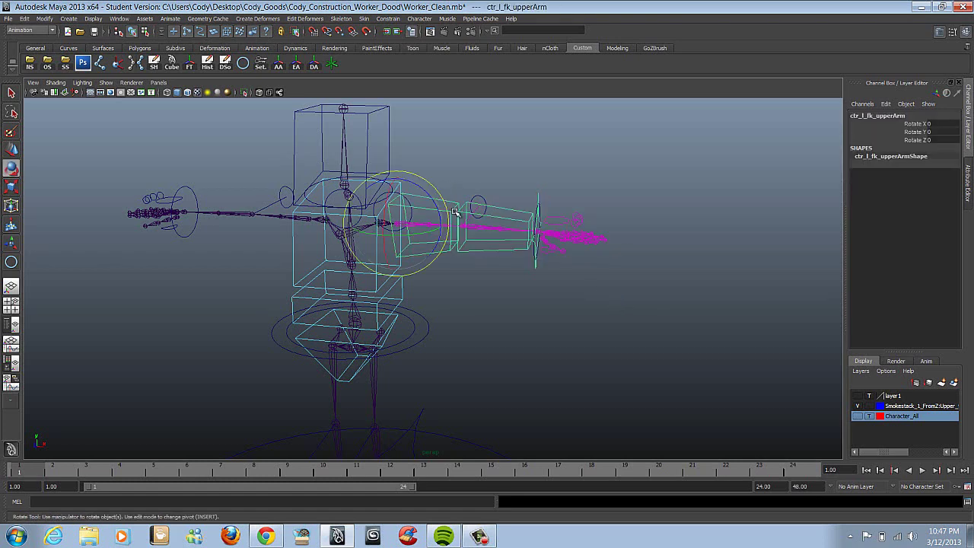
drag(433, 197, 392, 164)
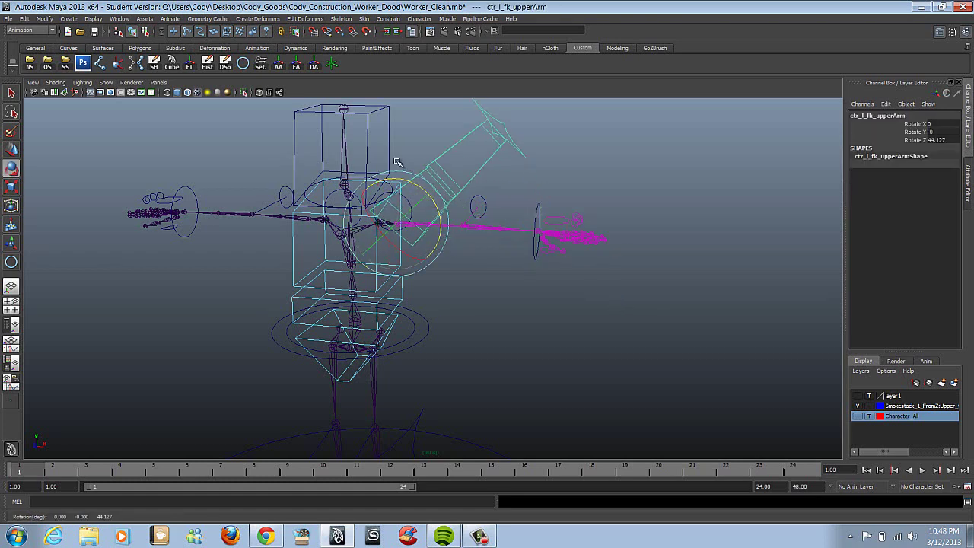
click(560, 334)
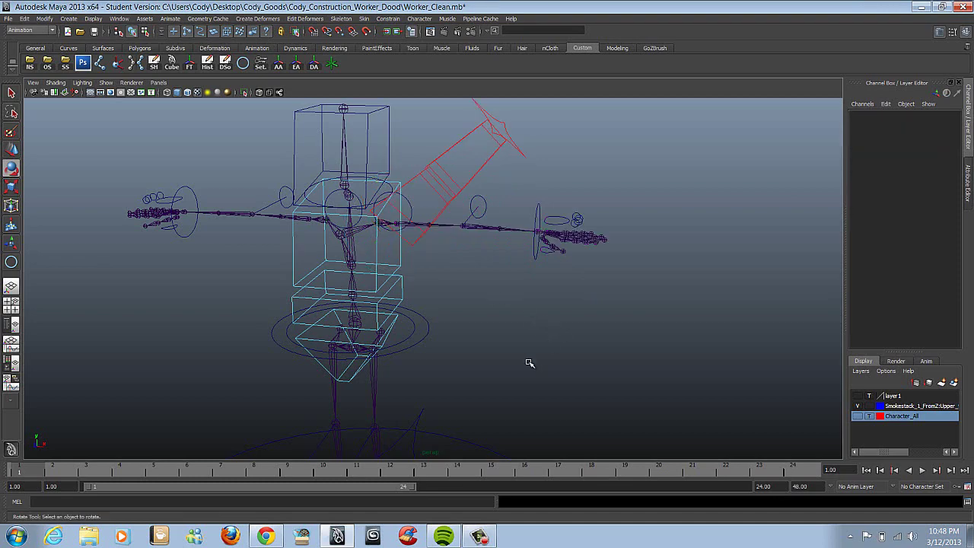
Select the left leg's IK control to examine its attributes, and clear the selection
alt+drag(528, 363, 552, 250)
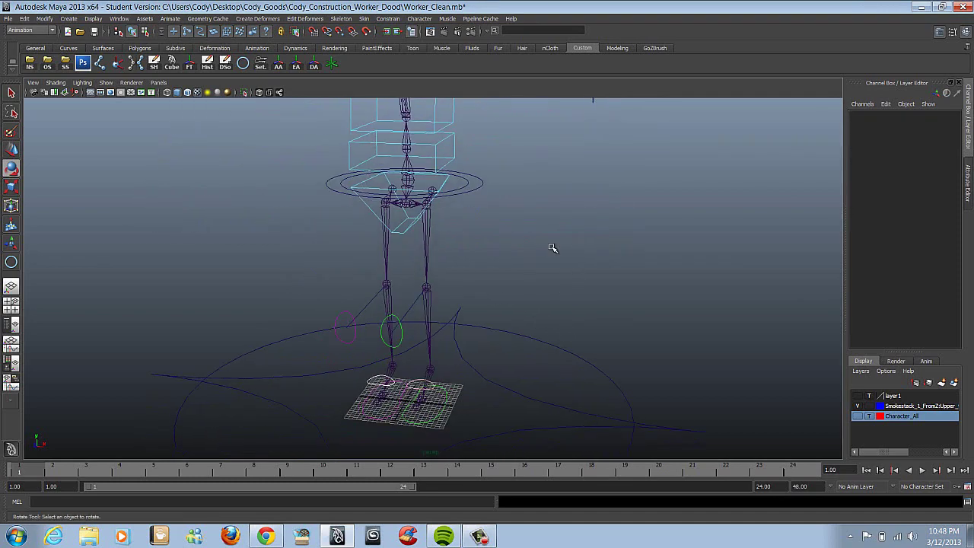
click(447, 404)
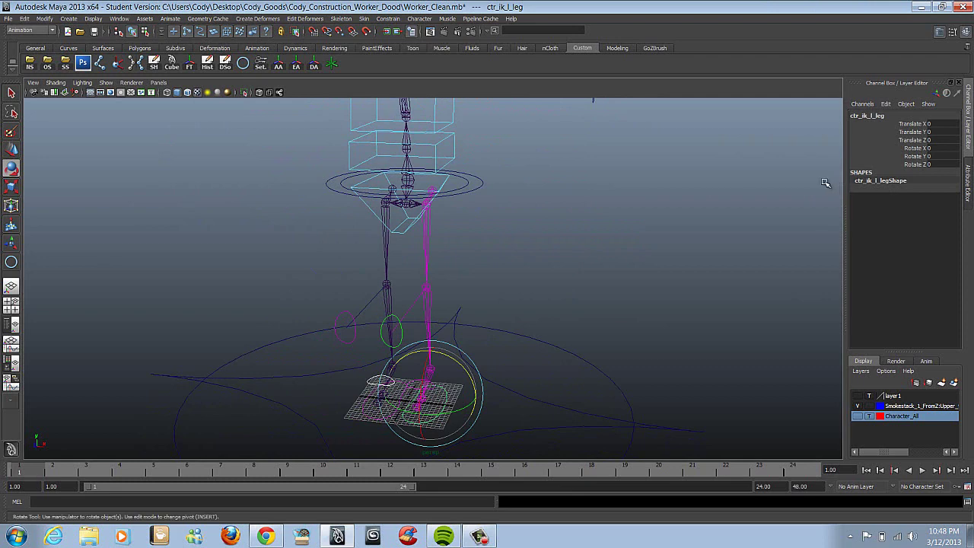
click(600, 313)
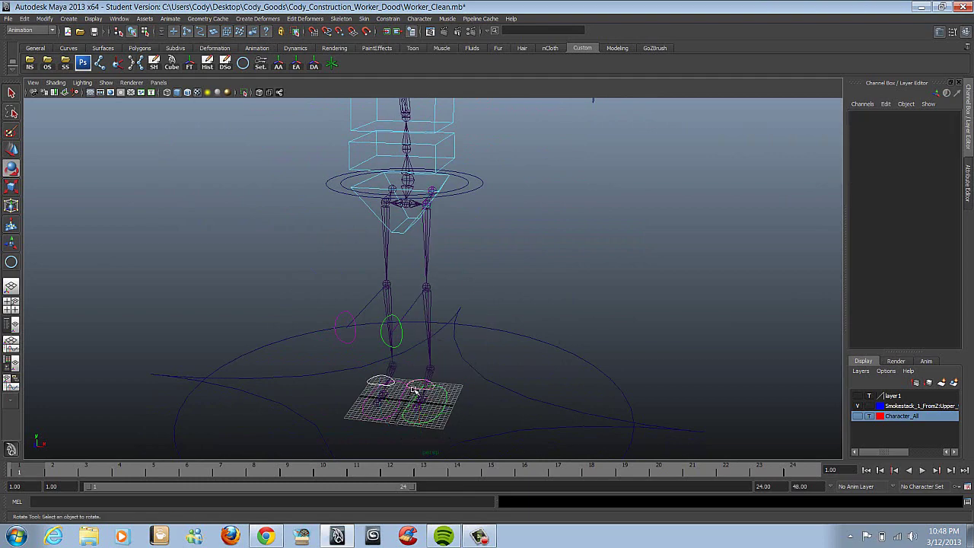
Set Control Display on the left foot attributes control to Both
click(414, 390)
scroll(537, 375, up, 3)
alt+middle_drag(532, 392, 626, 200)
click(629, 196)
scroll(627, 198, up, 4)
click(490, 282)
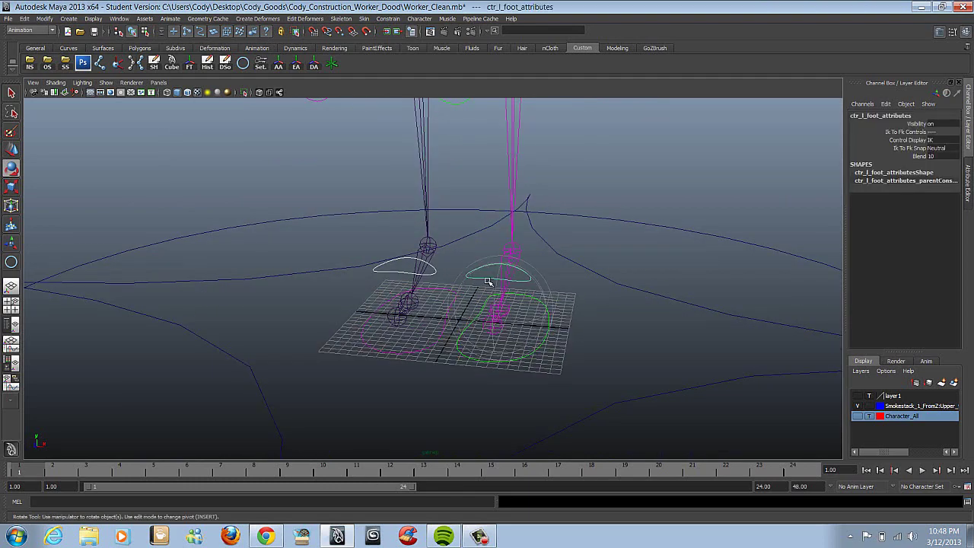
scroll(500, 271, down, 5)
alt+middle_drag(593, 204, 532, 303)
alt+drag(531, 303, 563, 298)
click(954, 140)
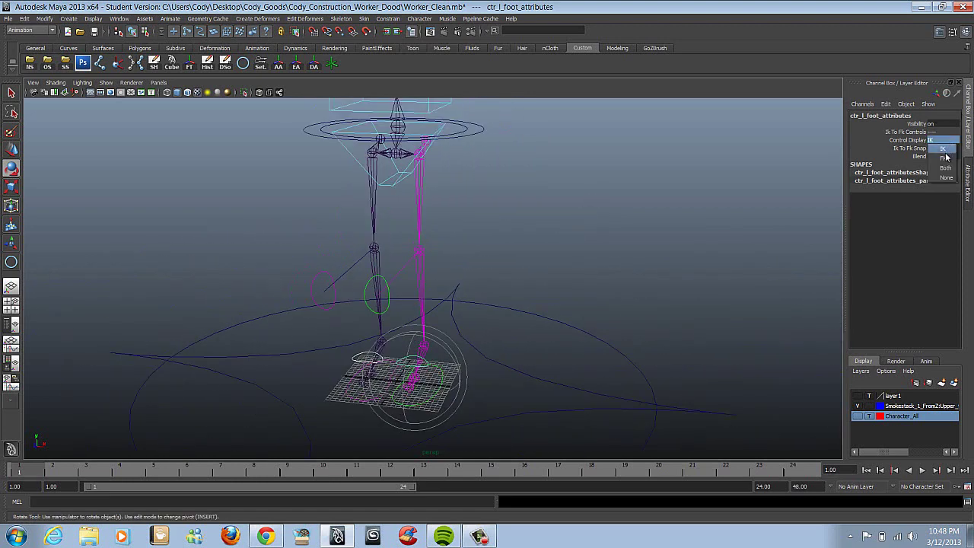
click(946, 169)
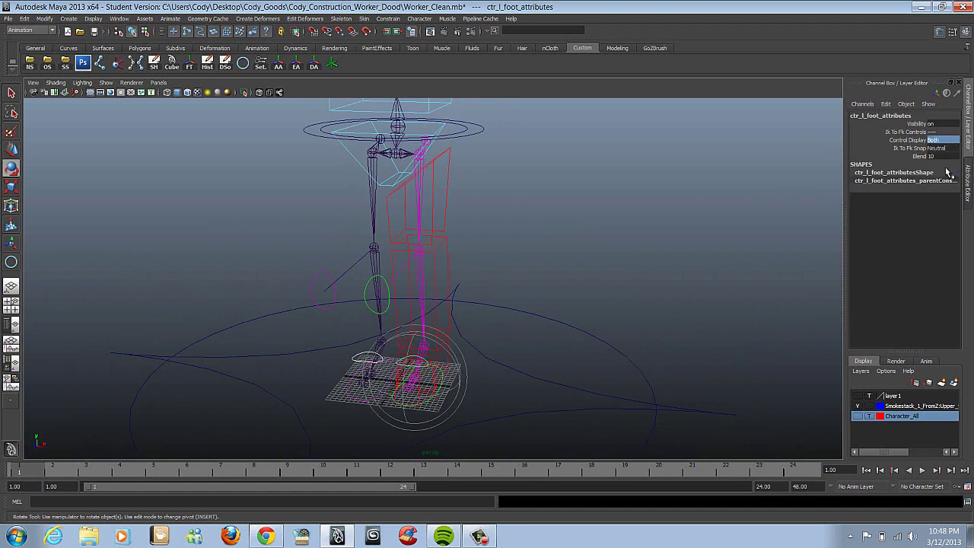
Pose the left leg's FK controls into a bent leg, with the foot control rotated about 23.6 in X and 23.8 in Y
click(448, 255)
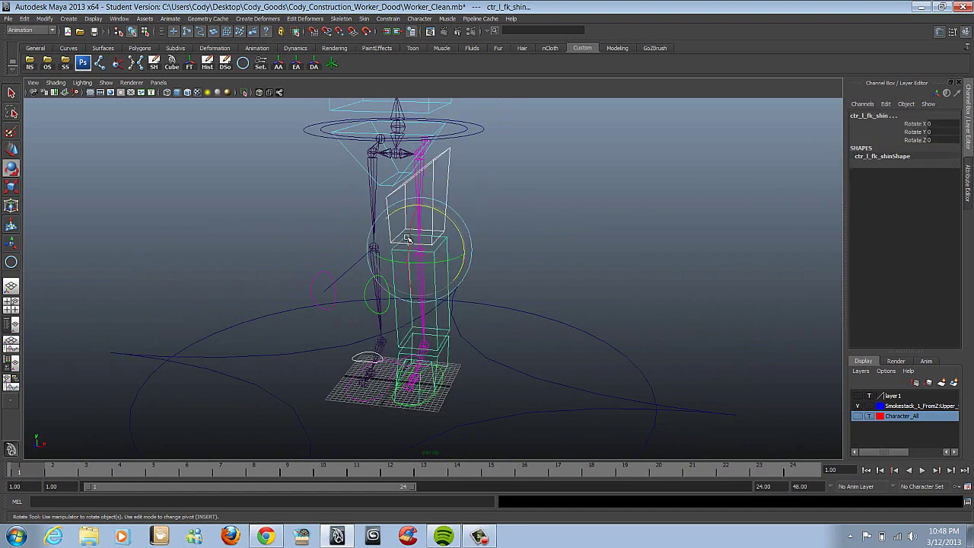
drag(409, 238, 456, 177)
click(440, 176)
alt+drag(518, 246, 529, 276)
click(543, 285)
alt+drag(632, 269, 522, 239)
alt+drag(584, 209, 596, 244)
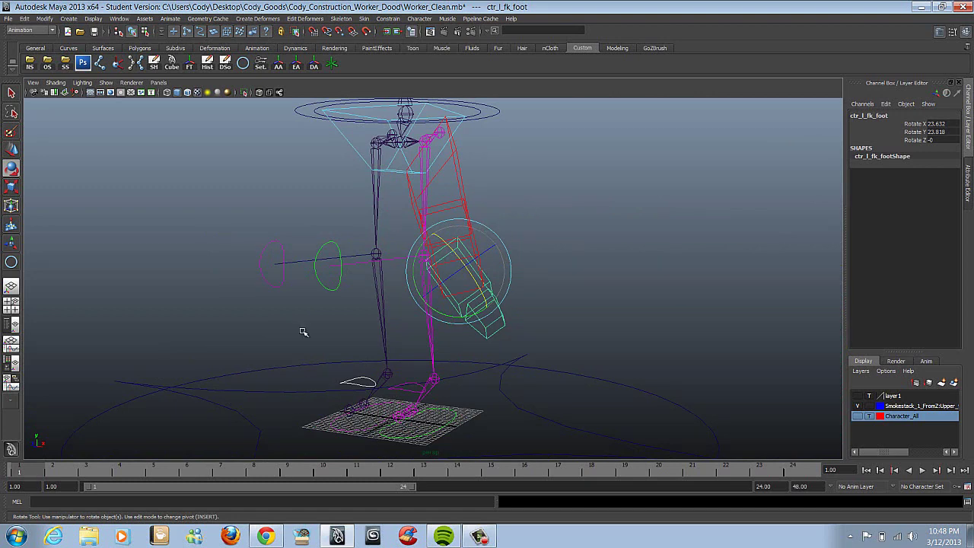
Set Ik To Fk Snap on the left foot attributes control to Snap IK to FK, advance to frame 2 and clear the selection
alt+drag(473, 358, 466, 369)
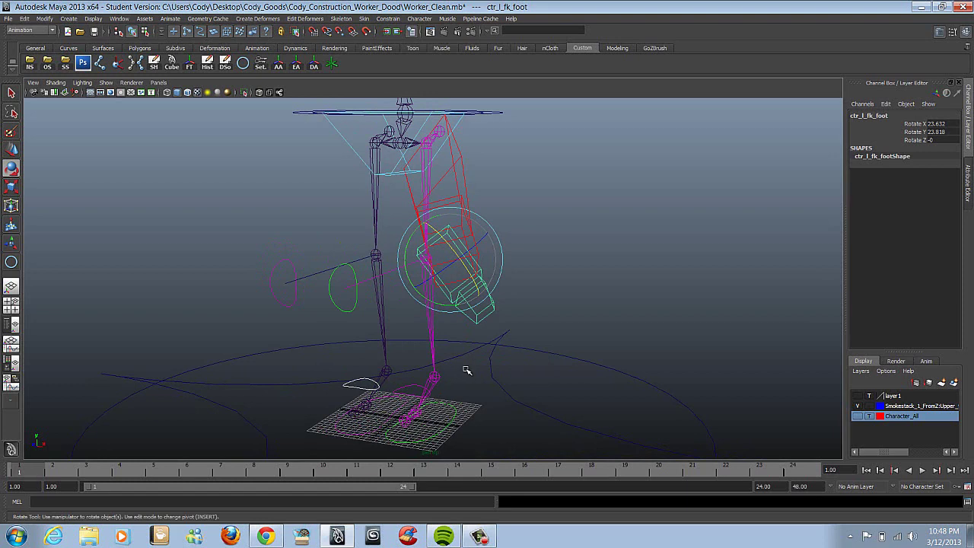
click(411, 386)
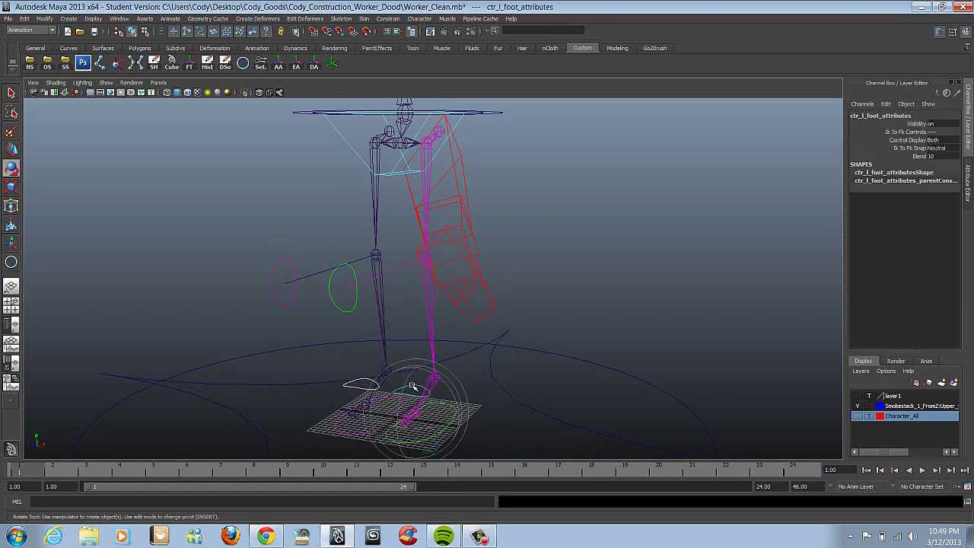
click(11, 150)
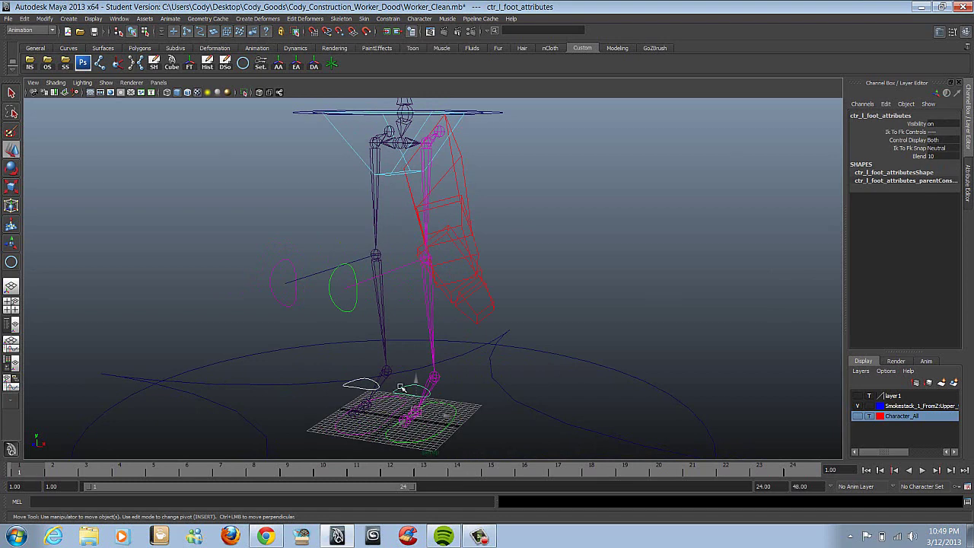
click(949, 149)
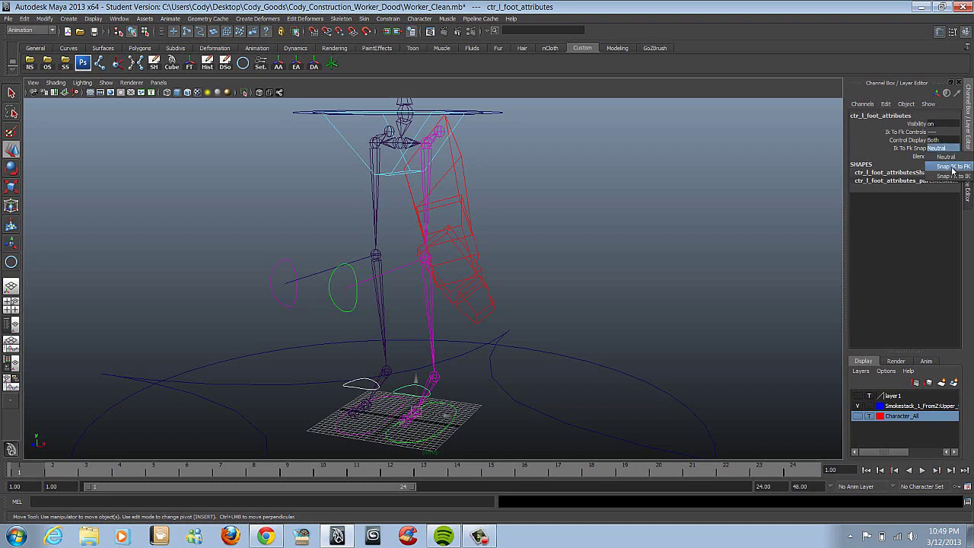
click(962, 169)
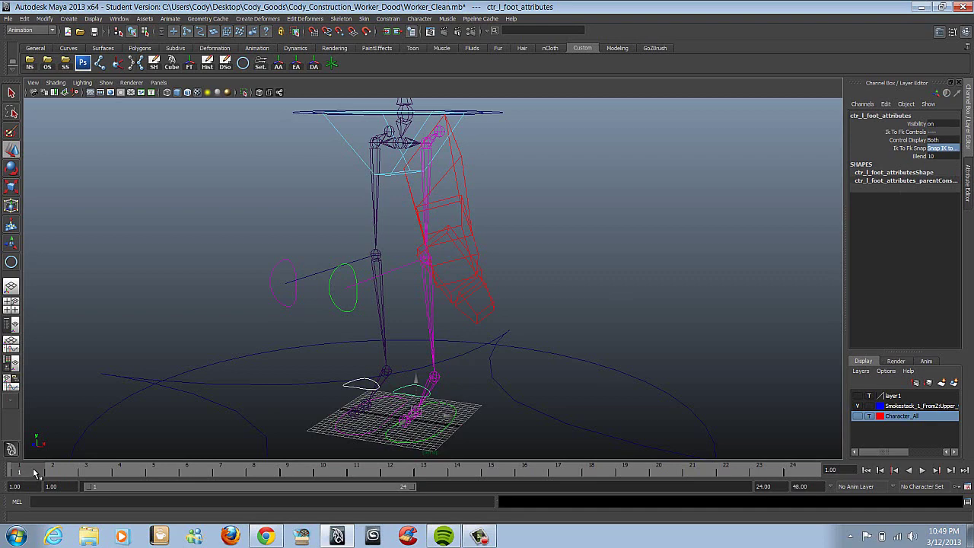
drag(33, 473, 49, 473)
alt+drag(524, 401, 338, 302)
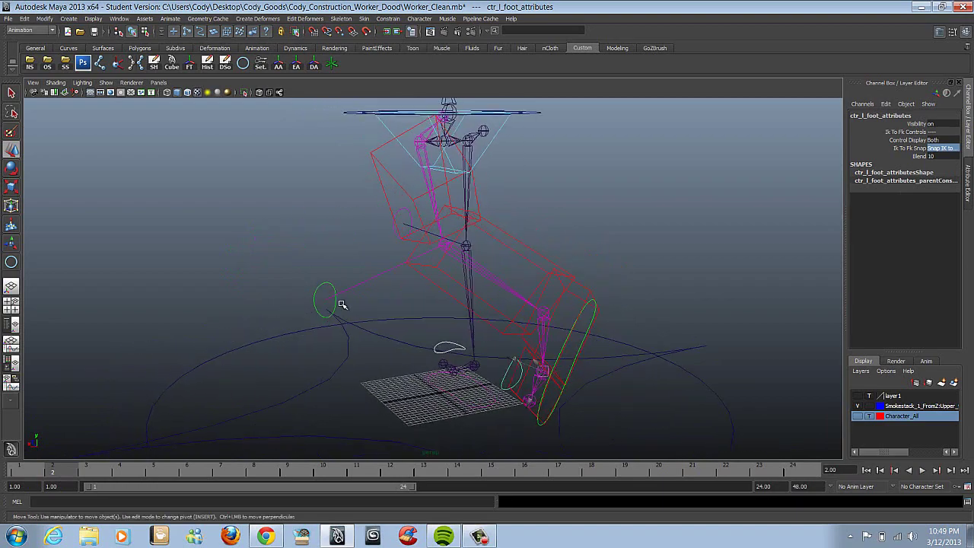
click(510, 267)
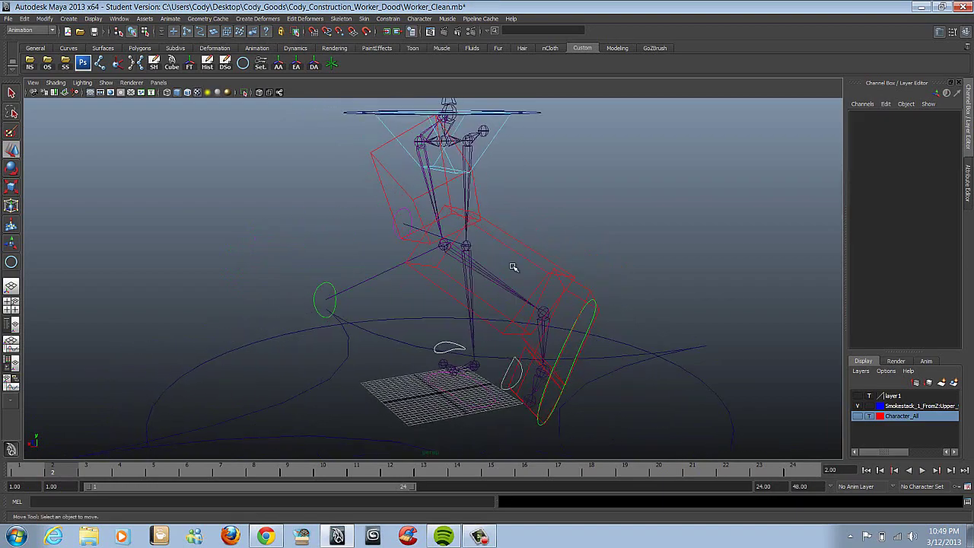
Set Blend on the left foot attributes control to 0
alt+drag(461, 311, 540, 285)
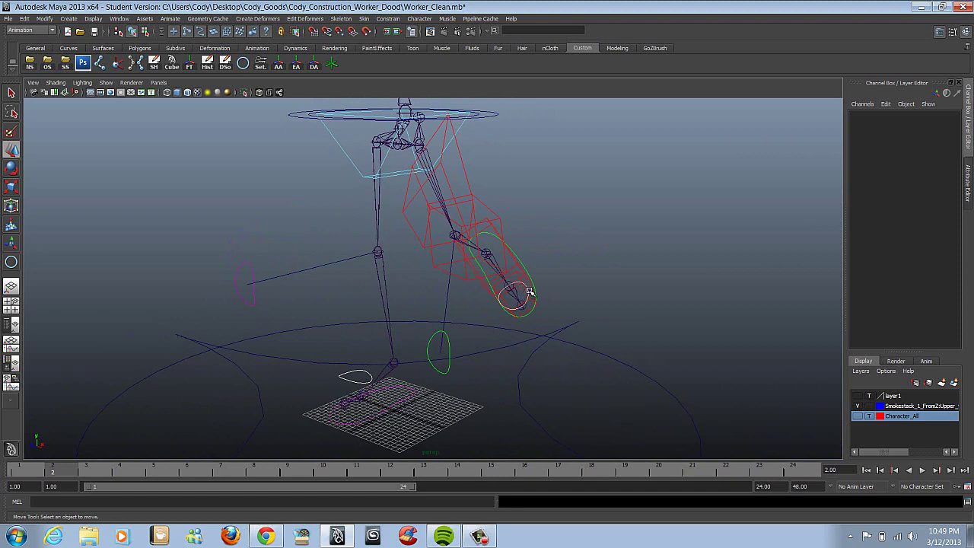
scroll(529, 292, up, 2)
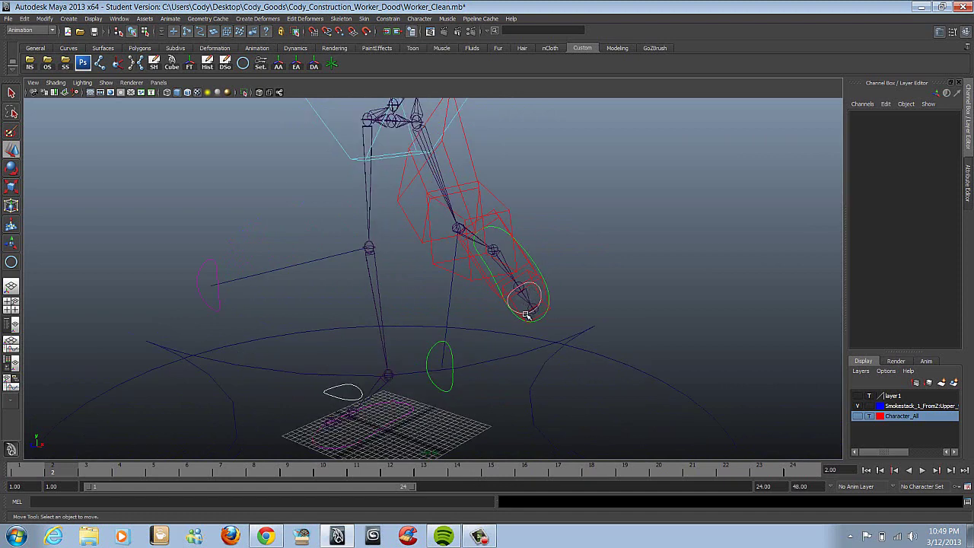
click(525, 314)
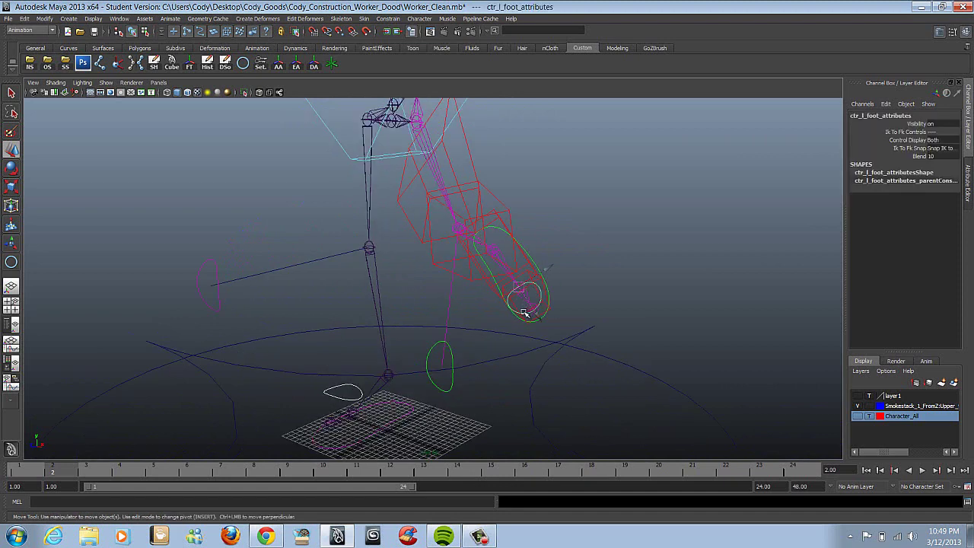
click(921, 156)
middle_drag(827, 265, 717, 262)
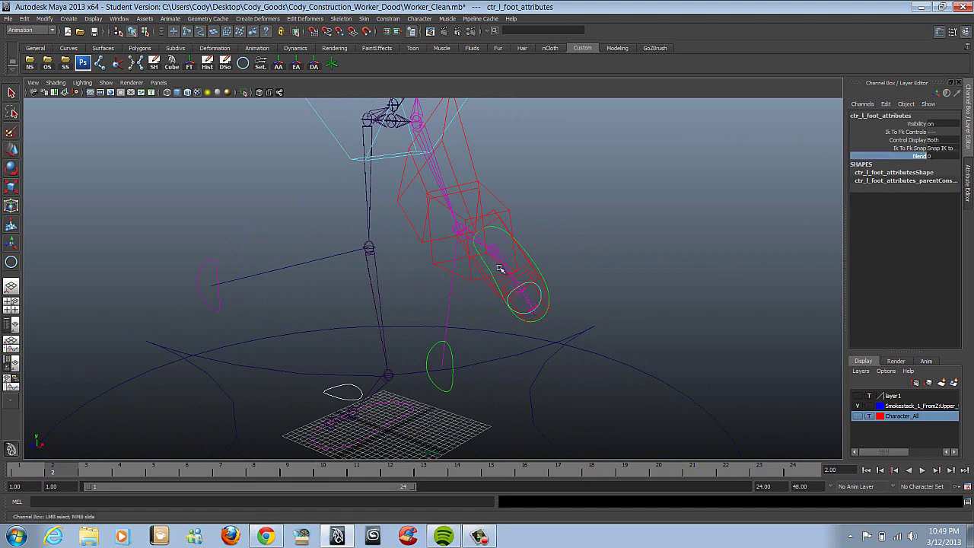
Test-rotate the left FK shin control slightly around X, undo the rotation and clear the selection
key(w)
click(475, 196)
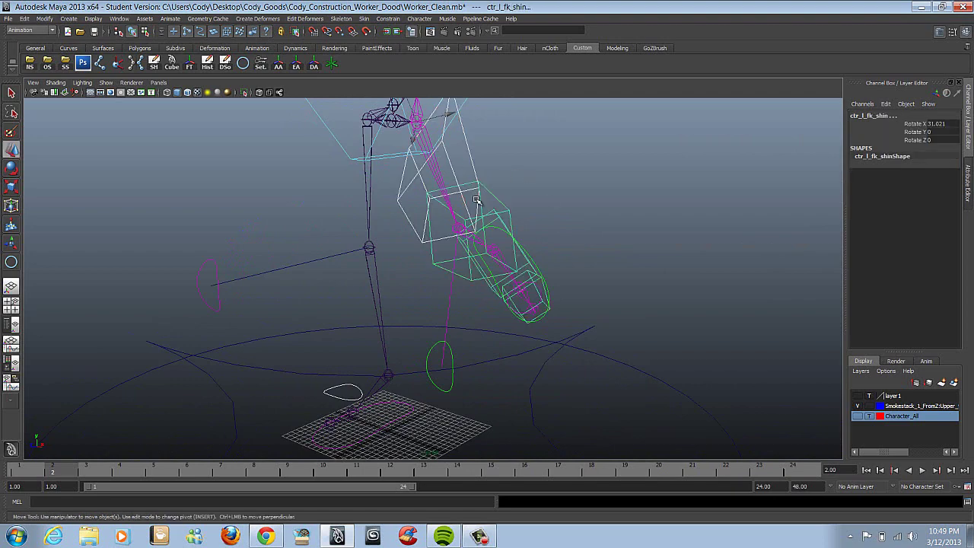
key(e)
mouse_move(454, 242)
mouse_down()
mouse_move(448, 207)
mouse_move(454, 243)
mouse_up()
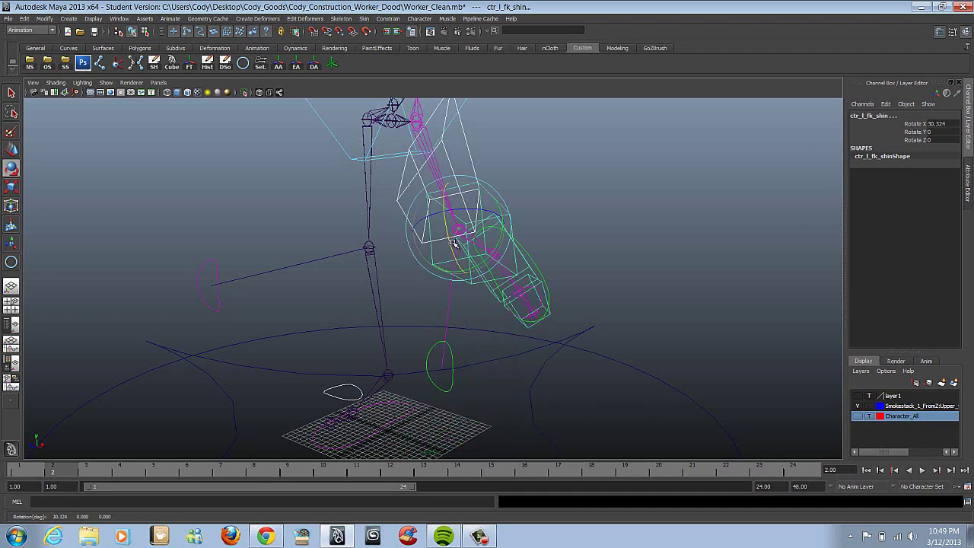
key(ctrl+z)
scroll(577, 293, down, 3)
scroll(577, 290, up, 3)
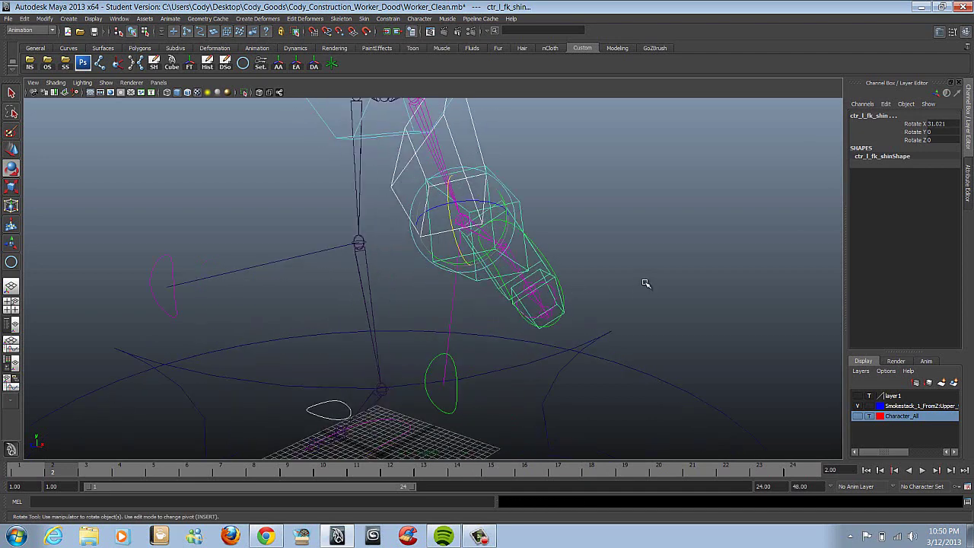
click(645, 282)
Reset all translate and rotate values of the left leg's IK control to 0
click(507, 223)
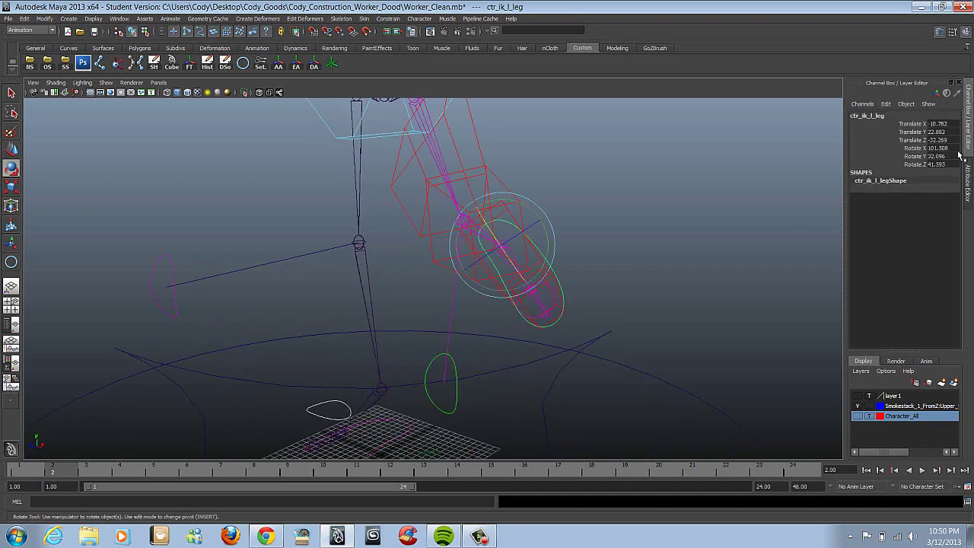
drag(943, 127, 942, 179)
text(0)
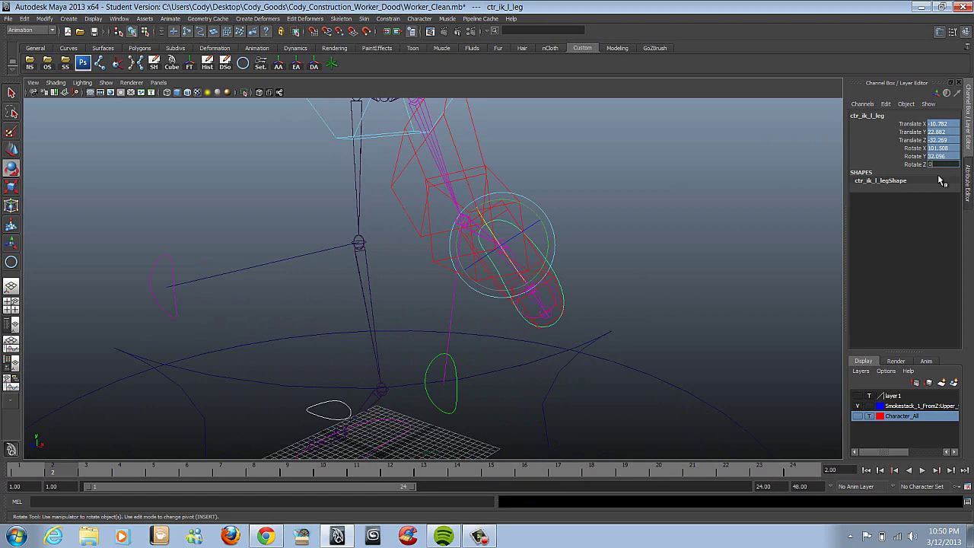
key(Return)
Reset the left leg's IK pole vector control to 0 in Translate X, Y and Z
click(455, 369)
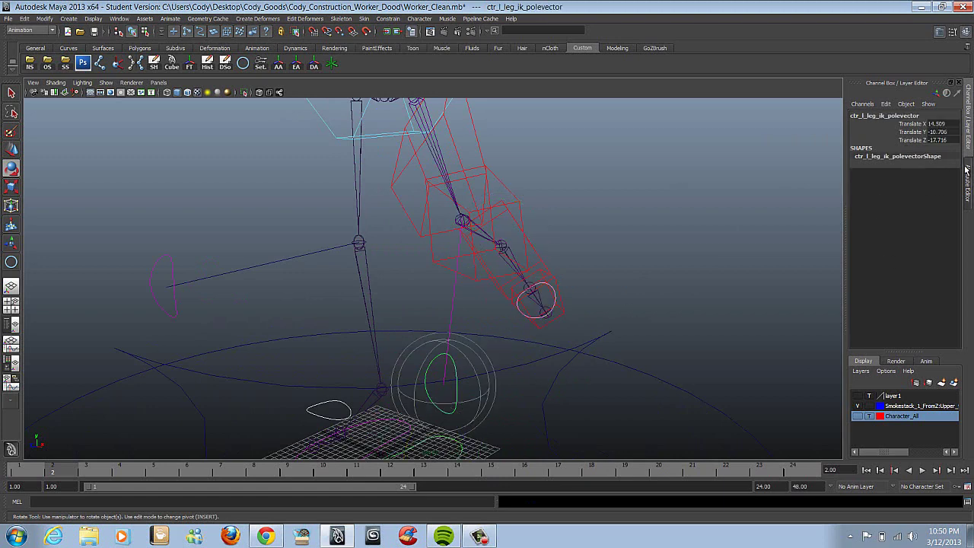
drag(942, 124, 942, 144)
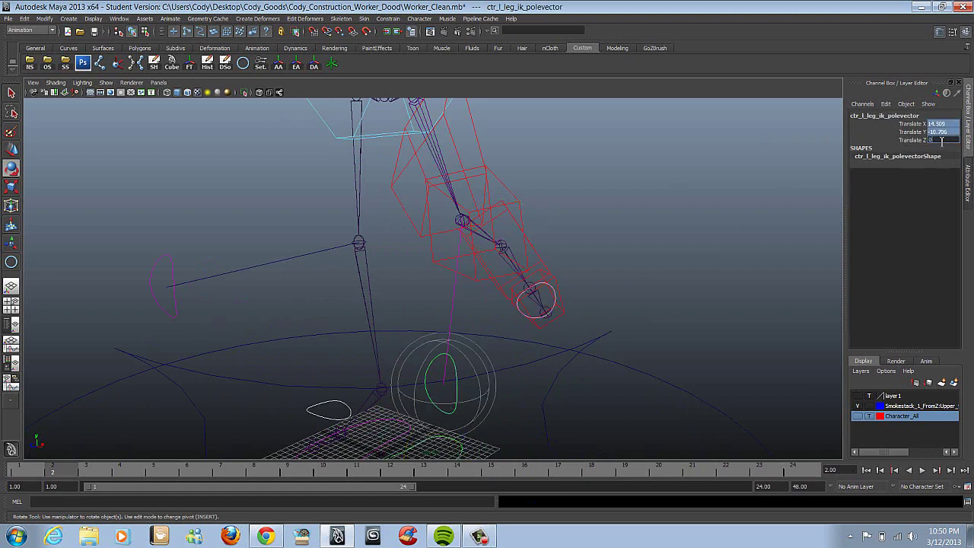
key(Return)
scroll(538, 302, down, 2)
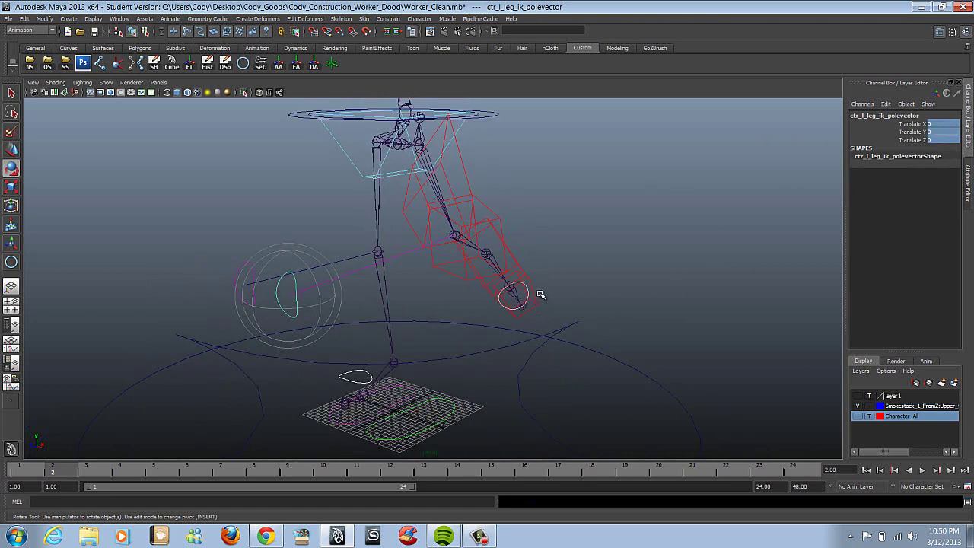
Set Ik To Fk Snap on the left foot attributes control to Snap FK to IK and advance to frame 3
alt+drag(540, 295, 454, 210)
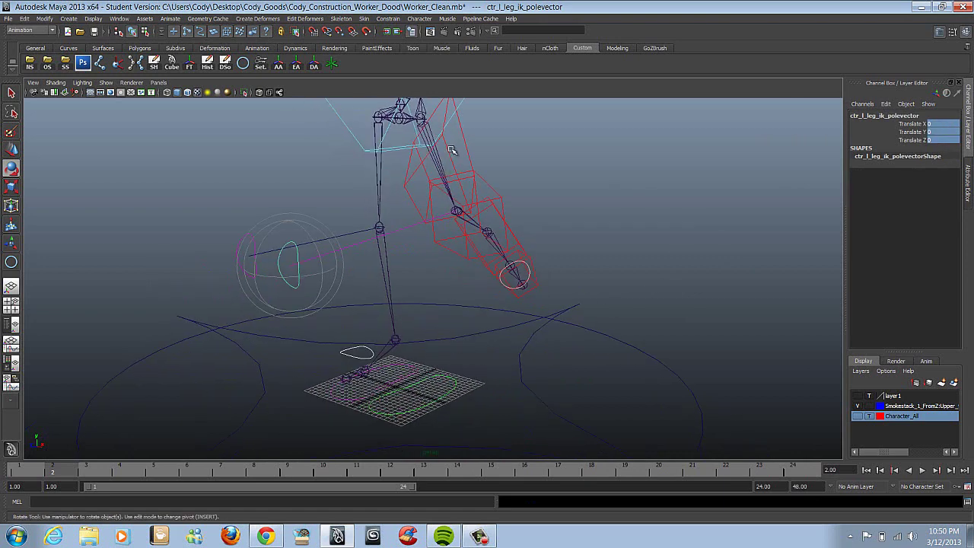
alt+drag(538, 285, 550, 285)
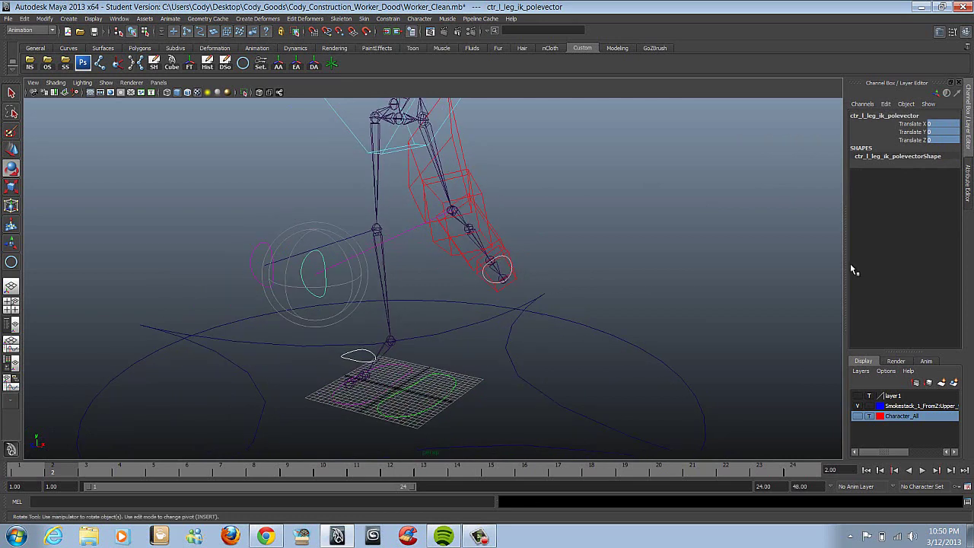
scroll(518, 275, up, 3)
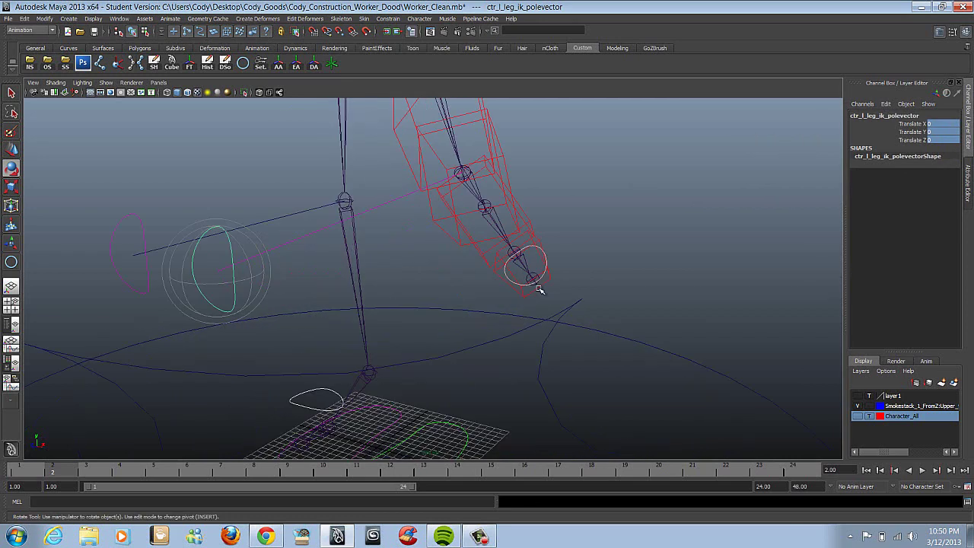
alt+drag(540, 290, 504, 251)
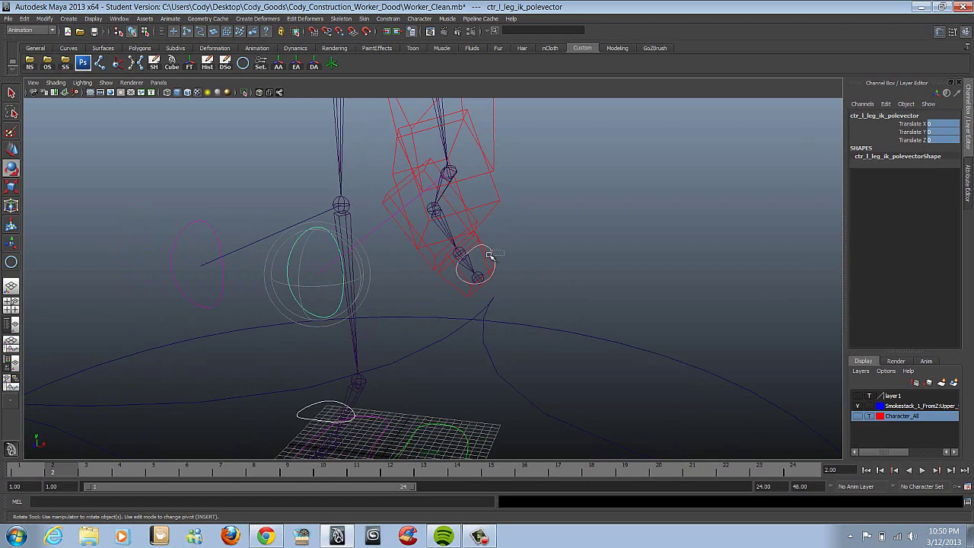
click(490, 255)
click(944, 149)
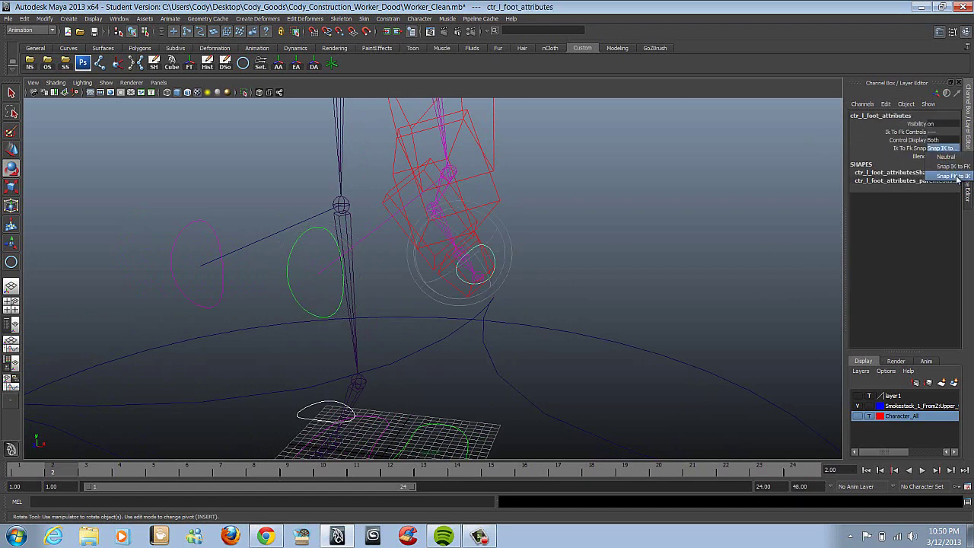
click(957, 176)
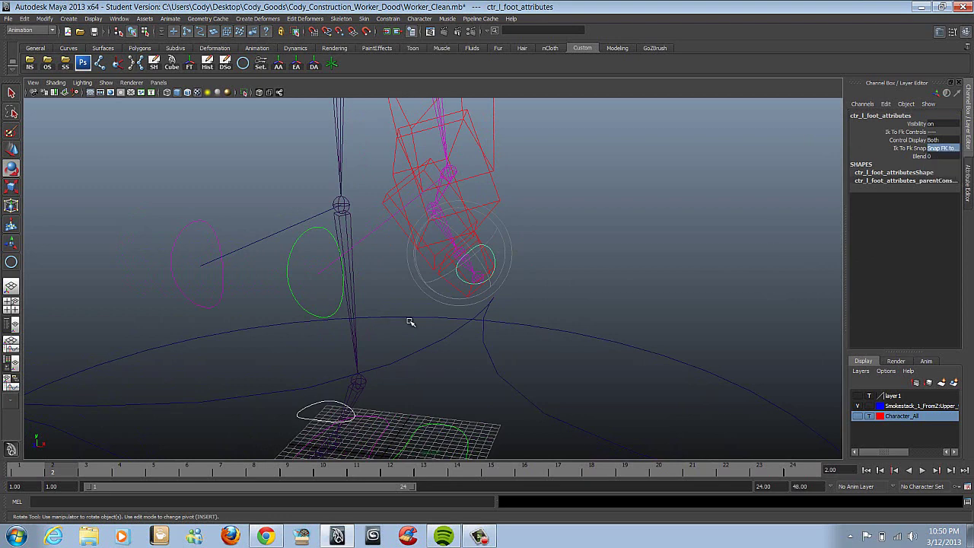
mouse_move(409, 322)
alt+mouse_down()
mouse_move(474, 346)
mouse_move(396, 327)
alt+mouse_up()
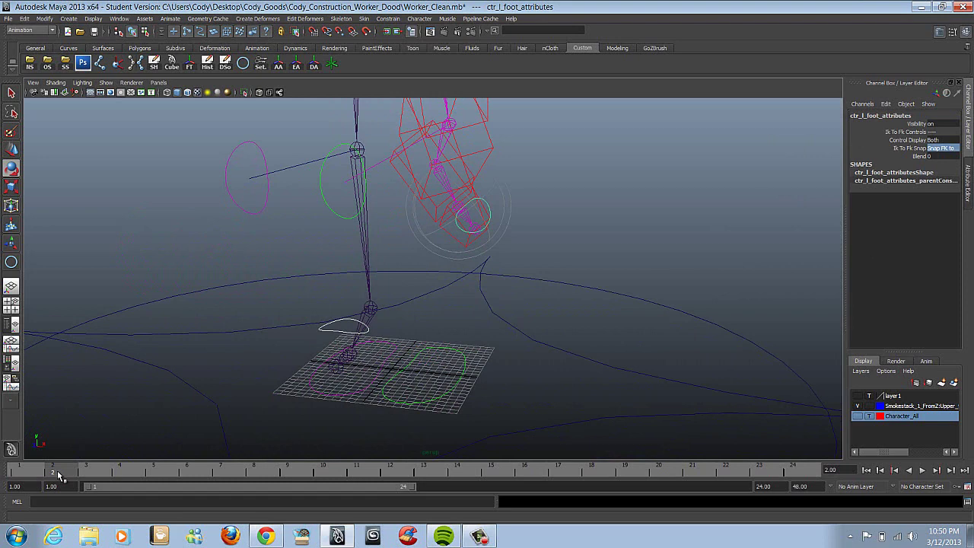
drag(60, 474, 87, 475)
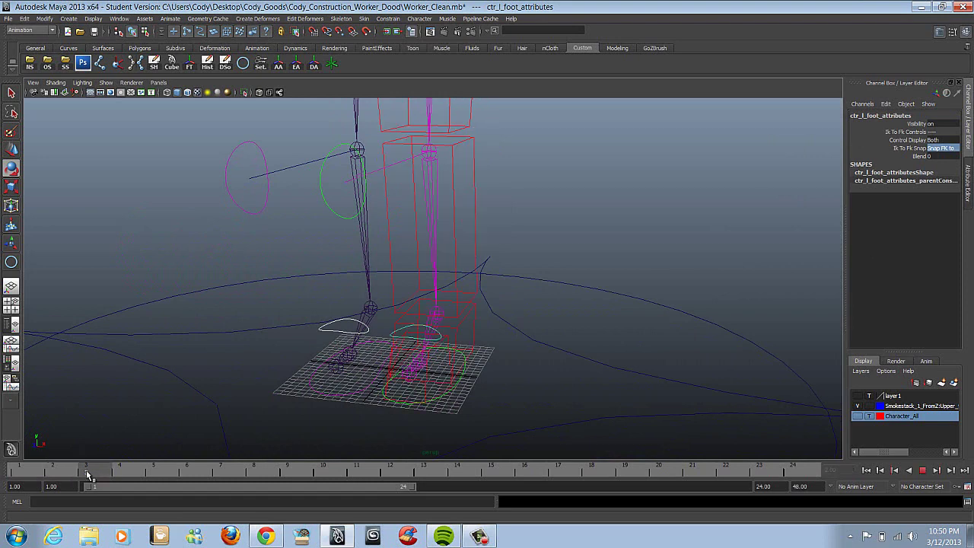
Return Ik To Fk Snap on the left foot attributes control to Neutral
key(e)
click(937, 150)
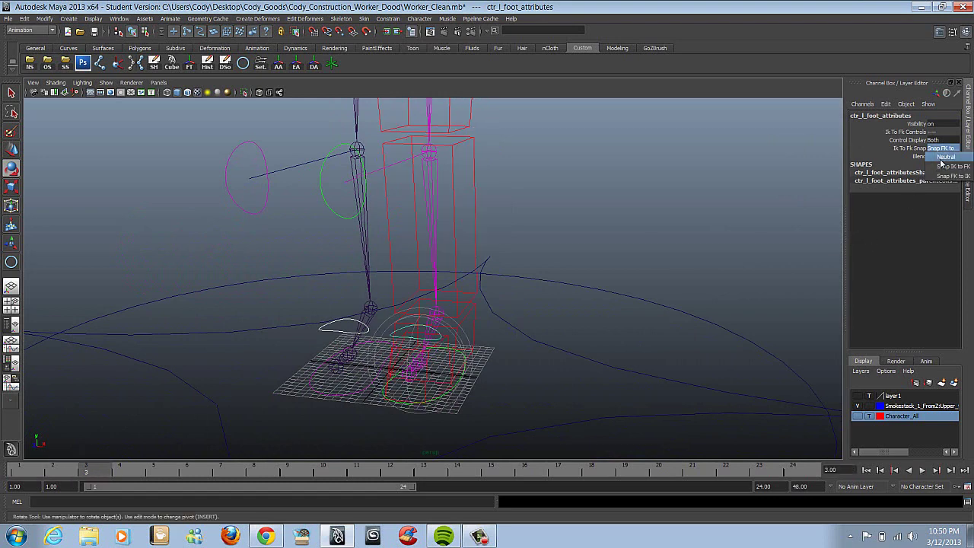
click(940, 158)
Rotate the left FK upper arm control about 40.4 degrees around Z
scroll(507, 230, down, 6)
alt+middle_drag(513, 247, 475, 431)
scroll(507, 356, up, 6)
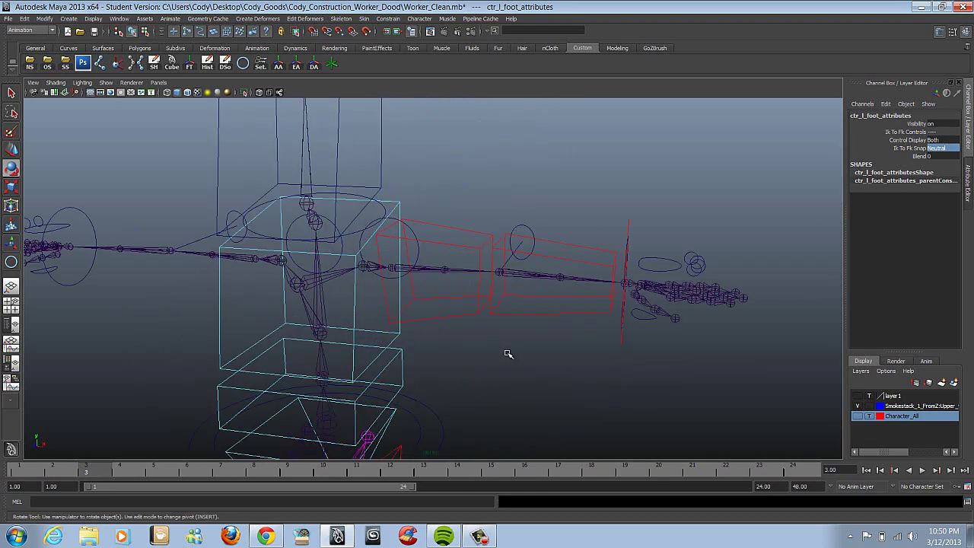
scroll(487, 272, down, 2)
click(439, 240)
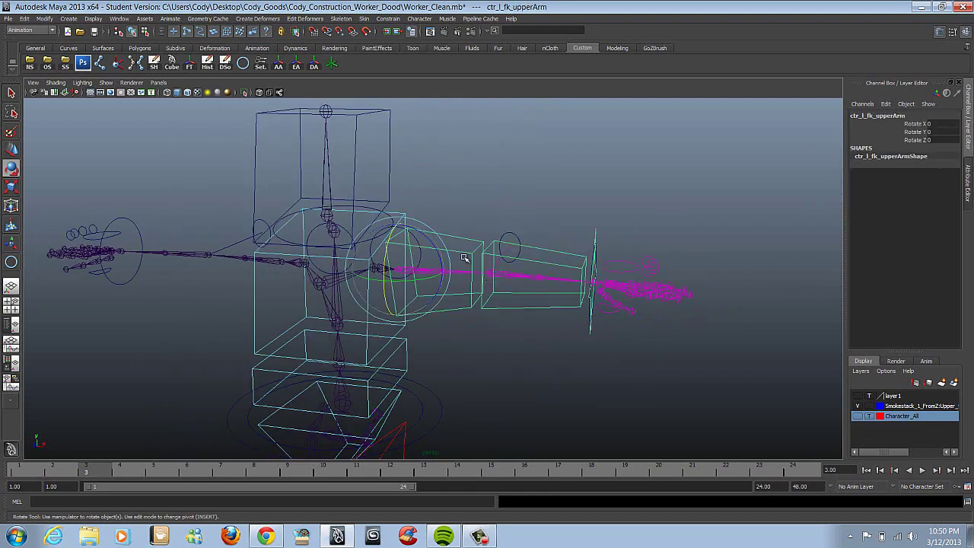
drag(434, 247, 416, 216)
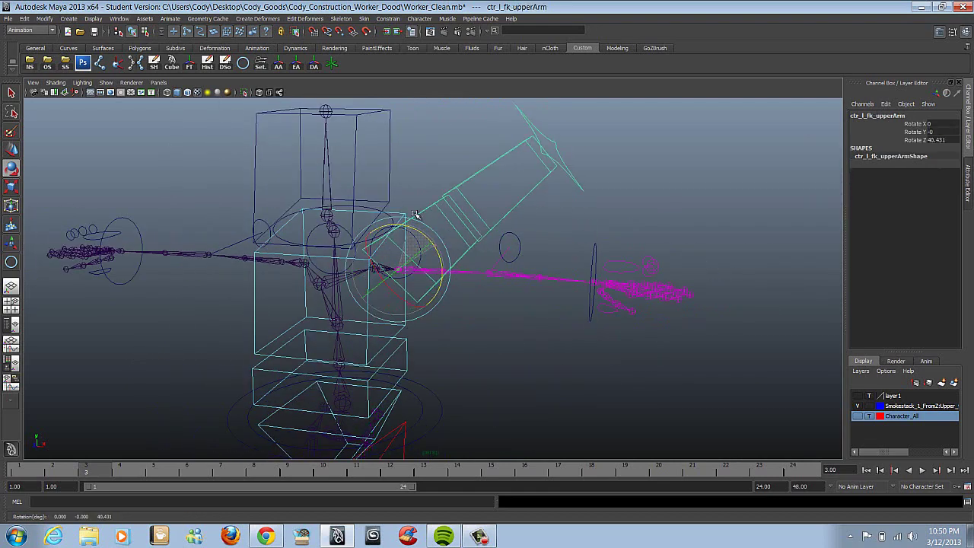
Return to frame 1 and set a keyframe on all channels of the left IK wrist control
click(593, 247)
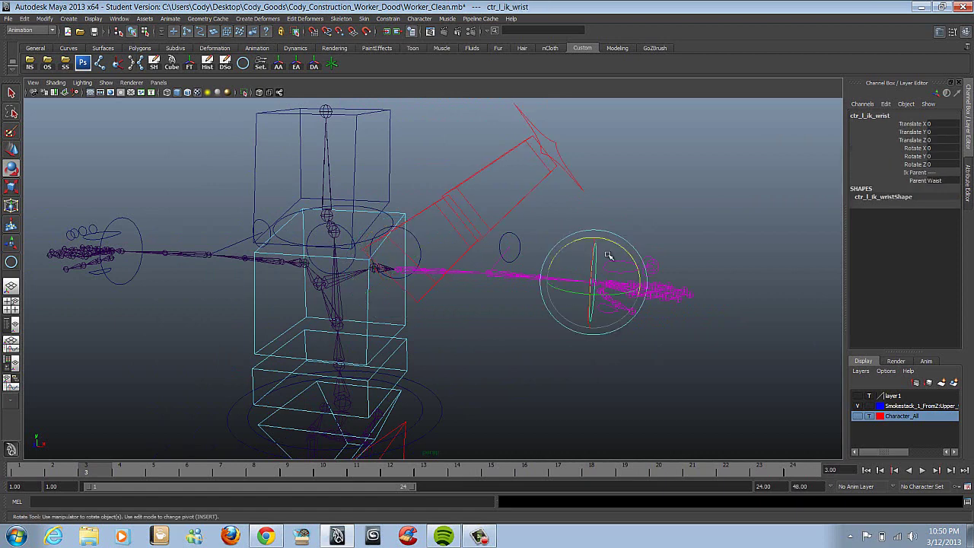
key(w)
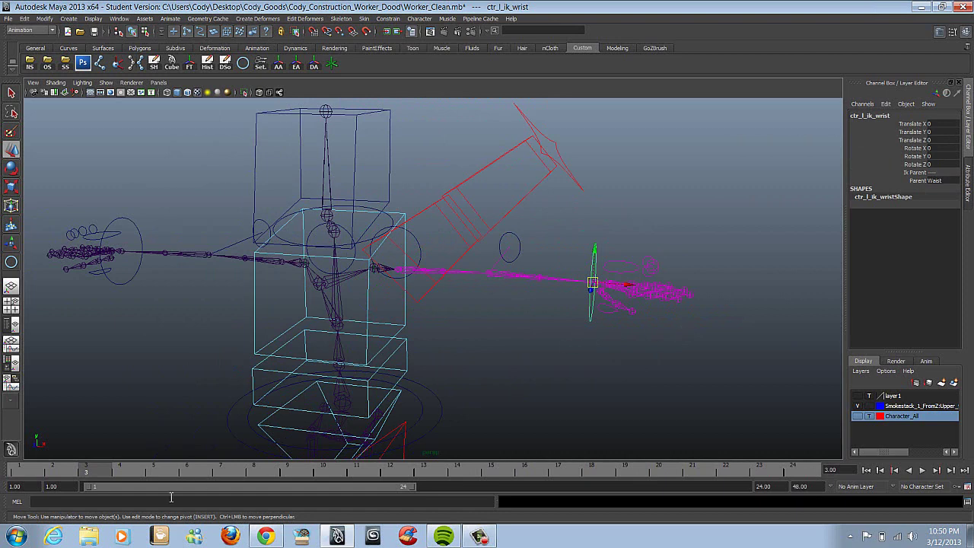
drag(102, 474, 19, 472)
key(s)
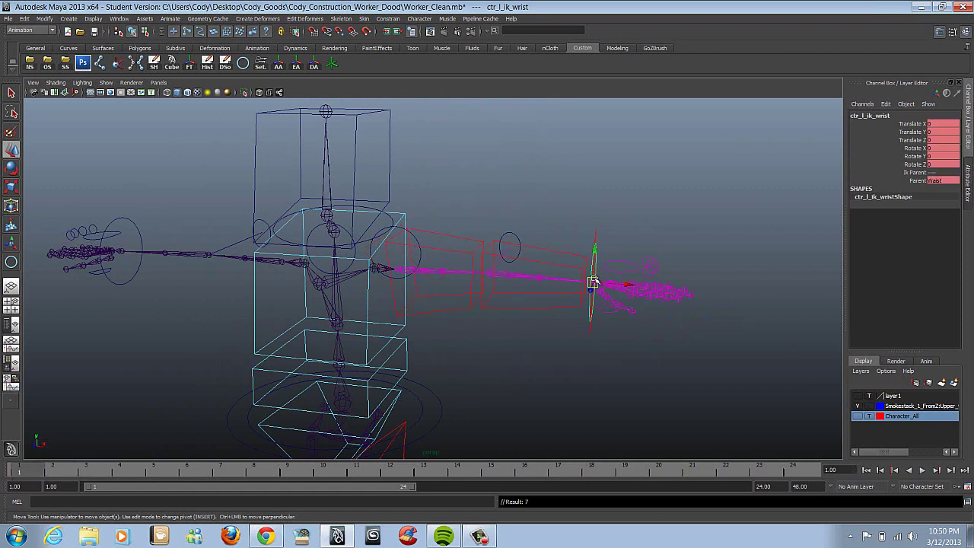
Set Ik To Fk Snap on the left hand attributes control back to Neutral
click(620, 267)
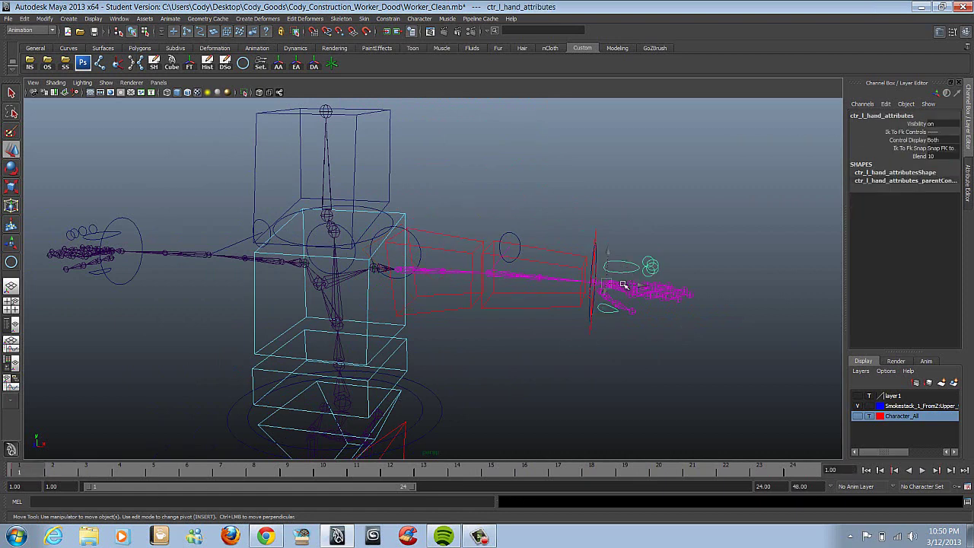
click(944, 149)
click(941, 161)
Rotate the left FK upper arm control so the FK arm angles diagonally upward, away from the IK arm
click(430, 228)
key(e)
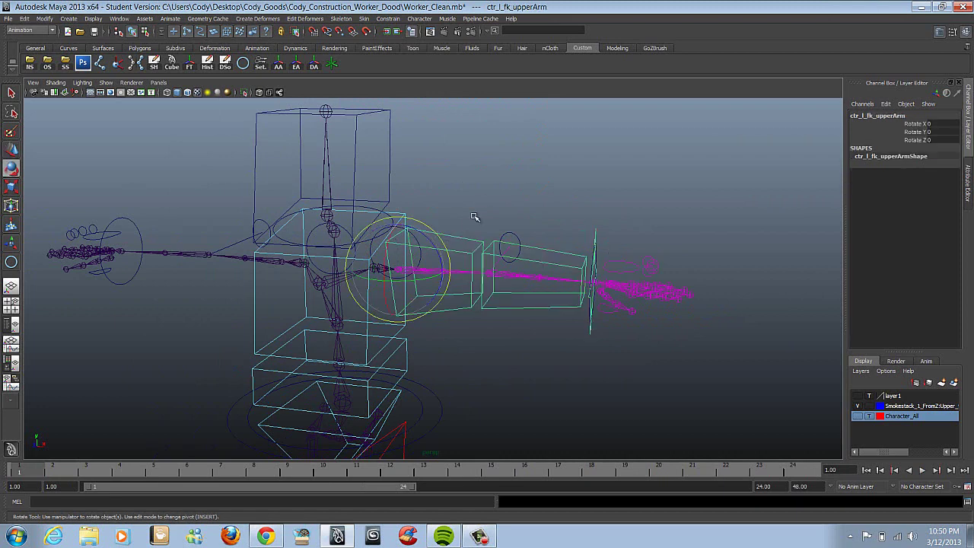
drag(432, 240, 612, 248)
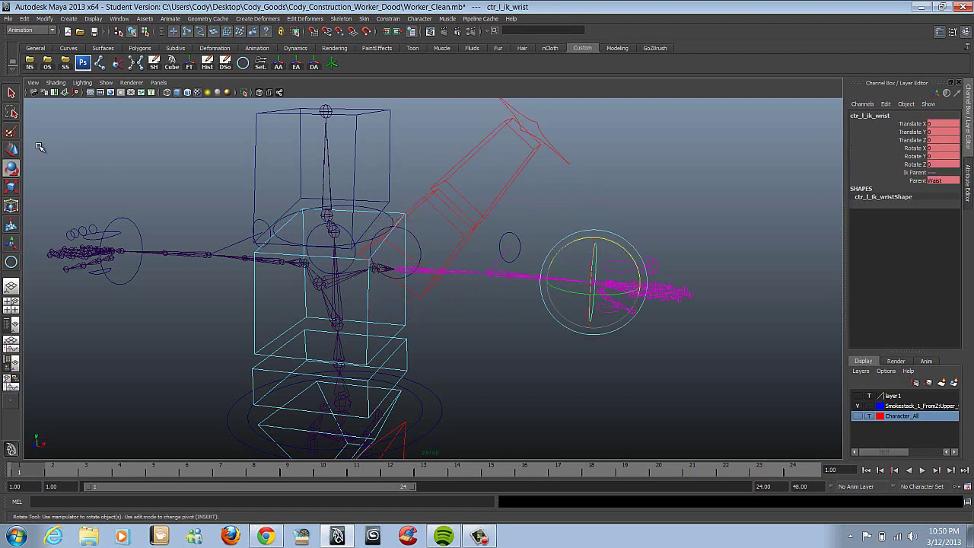
At frame 5, move the left IK wrist control down and inward to about -14.4, -12.9, 2.4 in X, Y, Z
click(12, 149)
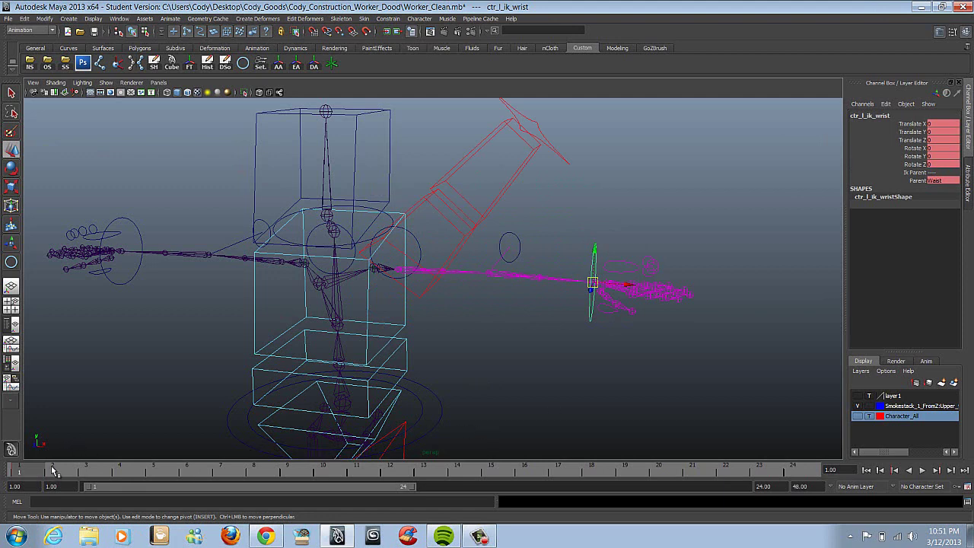
drag(53, 471, 154, 471)
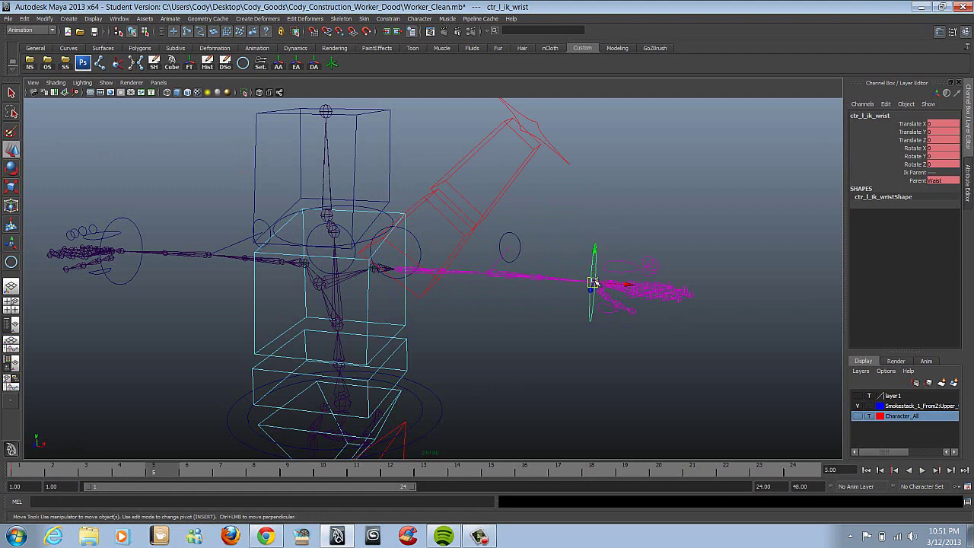
drag(594, 283, 488, 371)
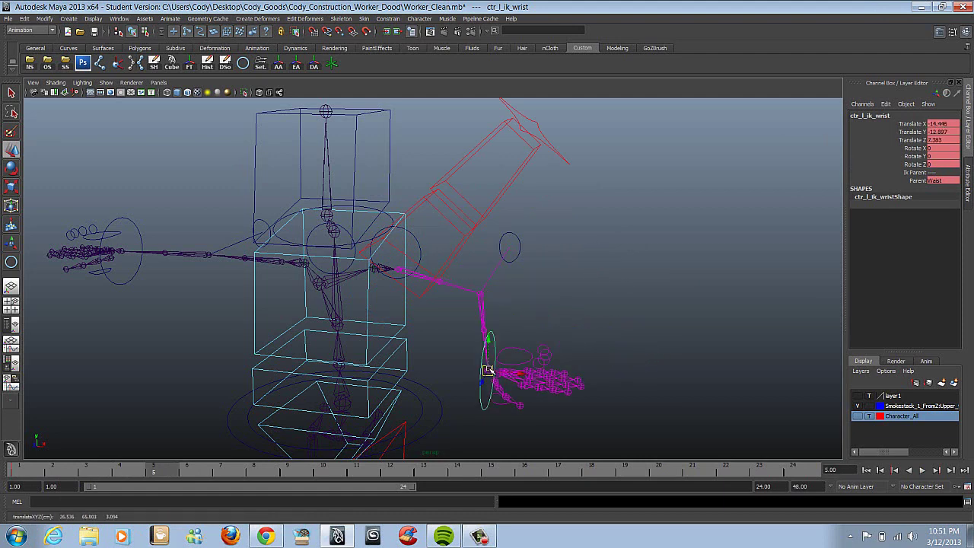
Keyframe the left arm IK pole vector at frame 1 and move it to about -15.5, -17.7, 9.0 at frame 6
click(520, 248)
click(34, 472)
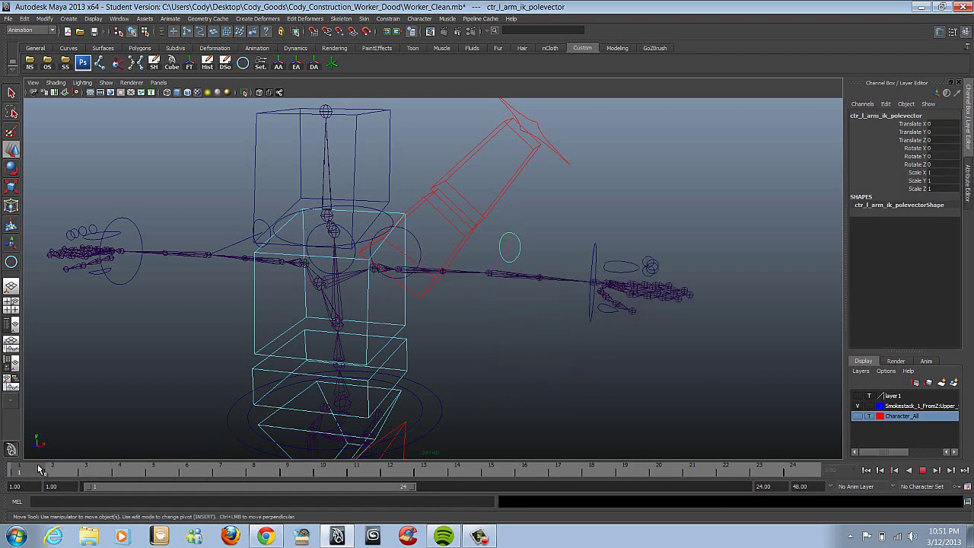
key(s)
drag(35, 472, 186, 472)
drag(515, 244, 418, 346)
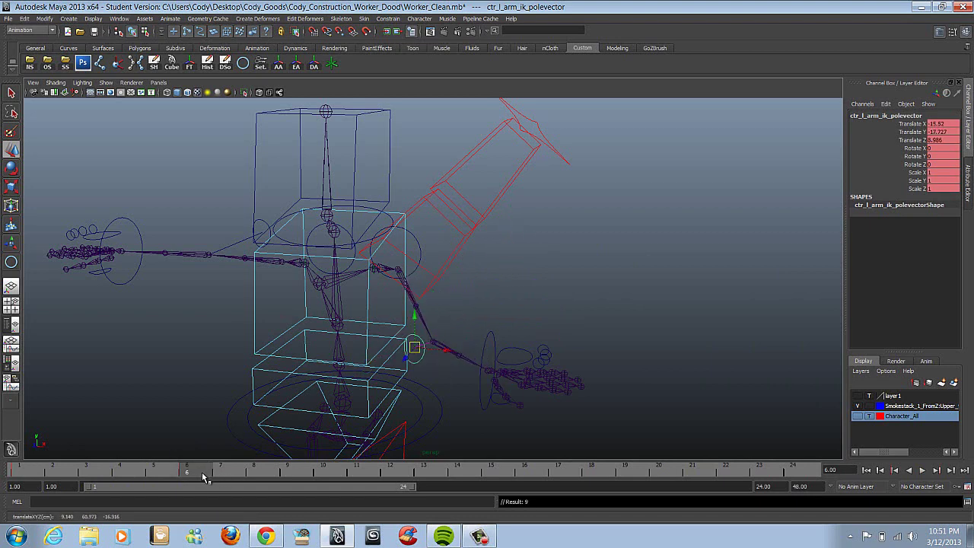
Return to frame 1 and set Ik To Fk Snap on the left hand attributes control to Snap FK to IK
drag(140, 471, 9, 451)
click(629, 268)
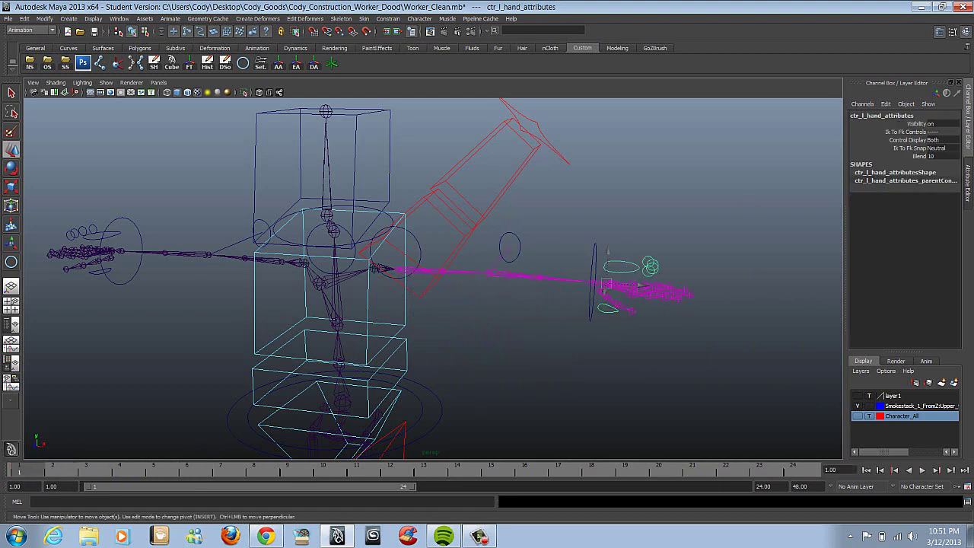
click(942, 149)
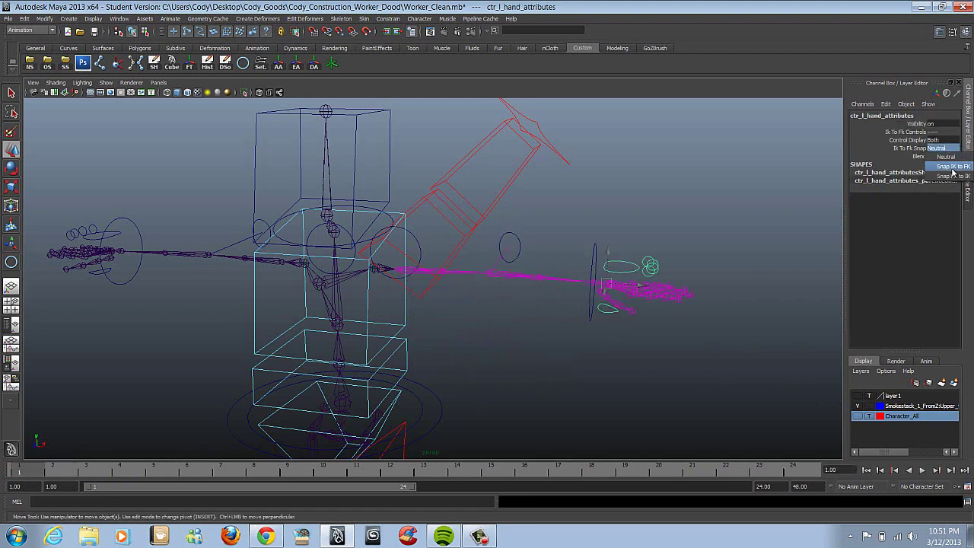
click(954, 176)
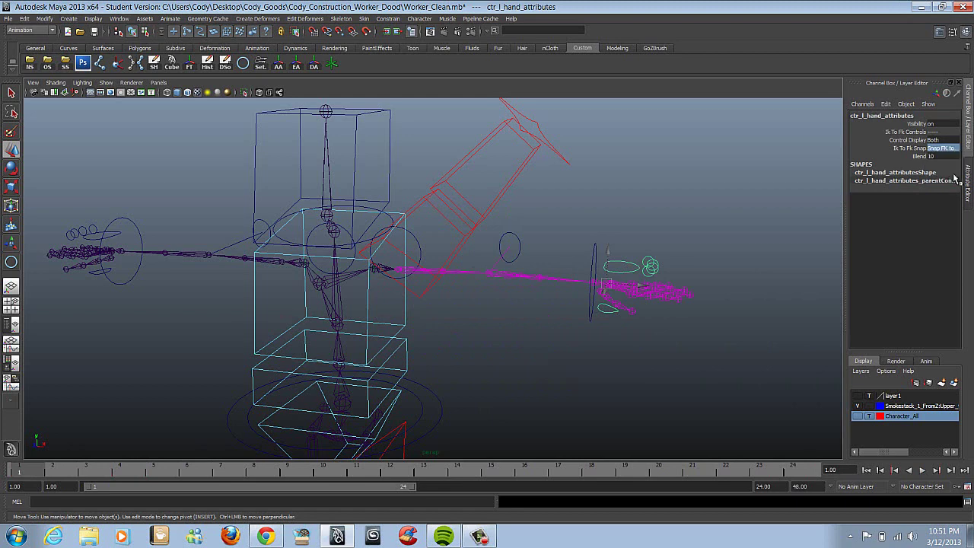
Scrub the timeline around frame 1 to check how the left FK arm controls follow the IK arm
drag(37, 475, 19, 425)
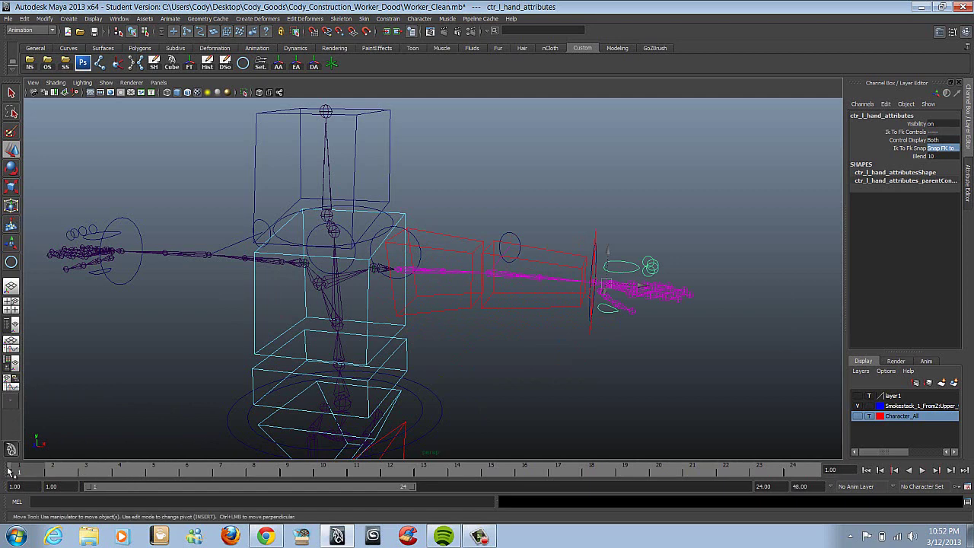
drag(18, 470, 32, 454)
drag(41, 455, 3, 438)
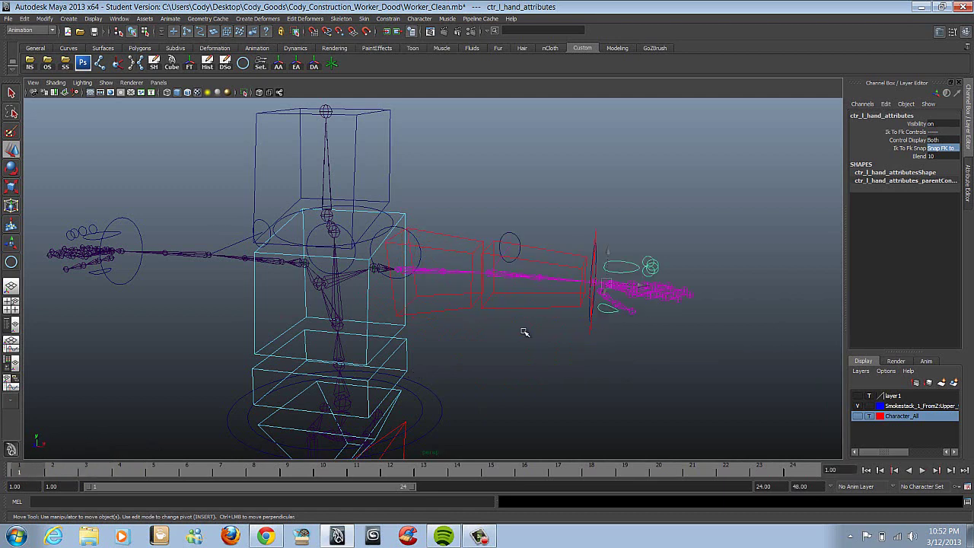